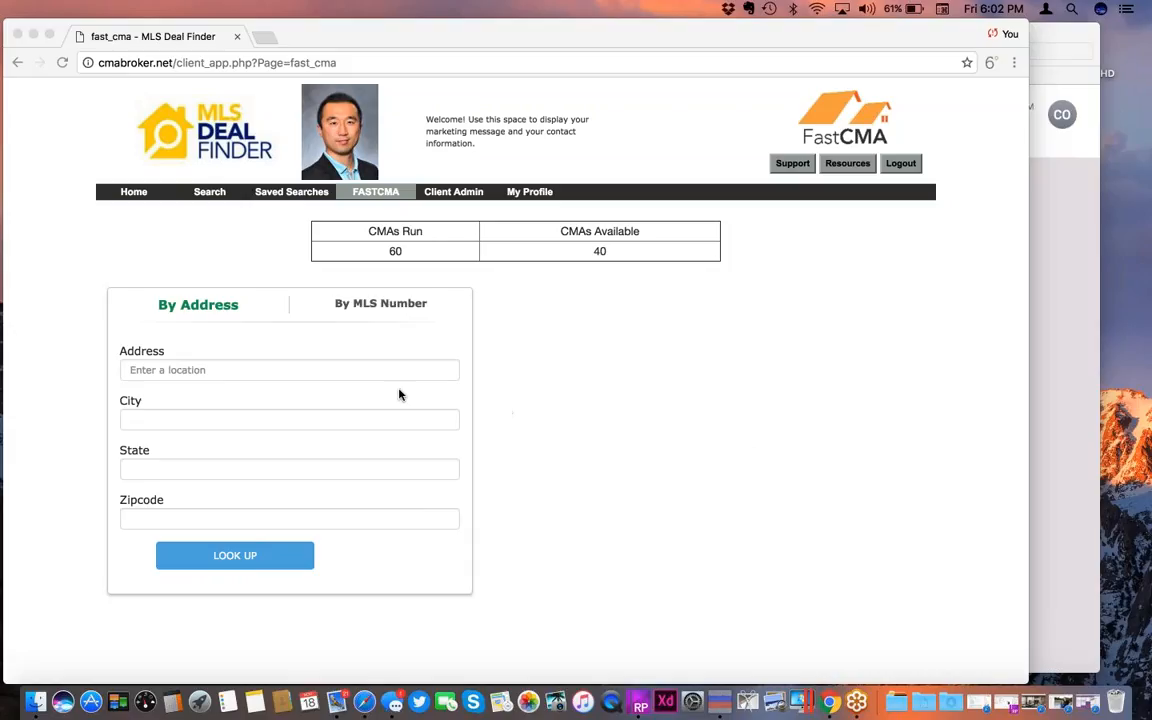
pyautogui.click(276, 372)
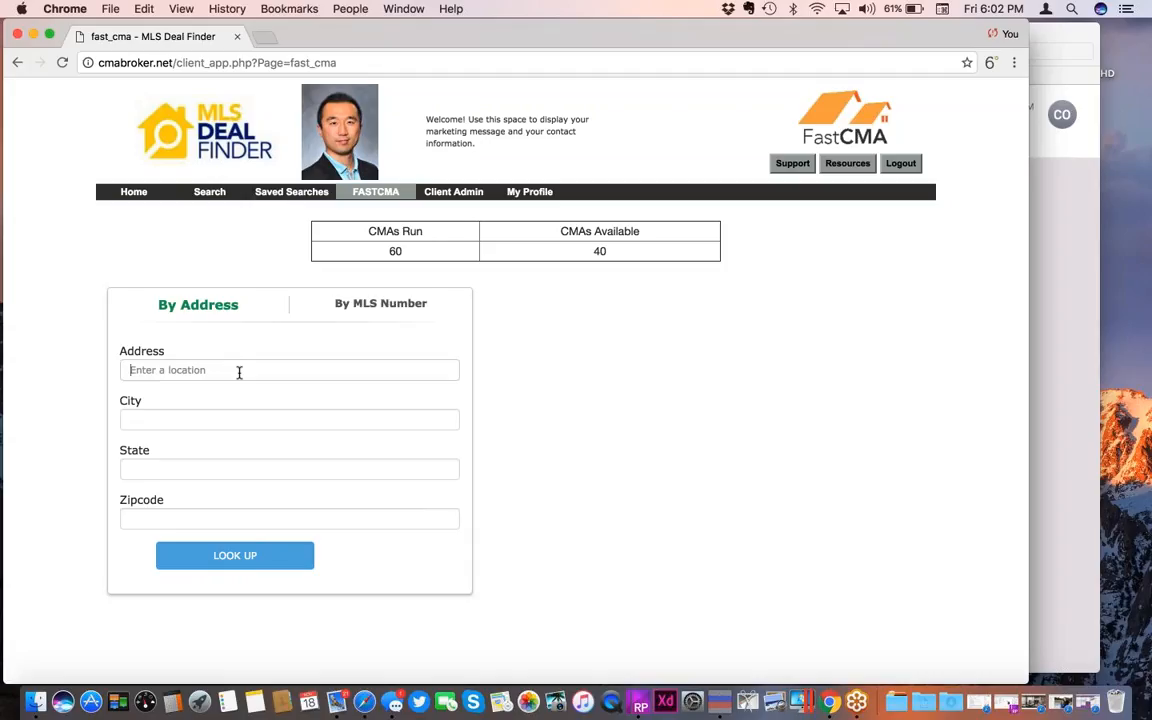
pyautogui.write('57')
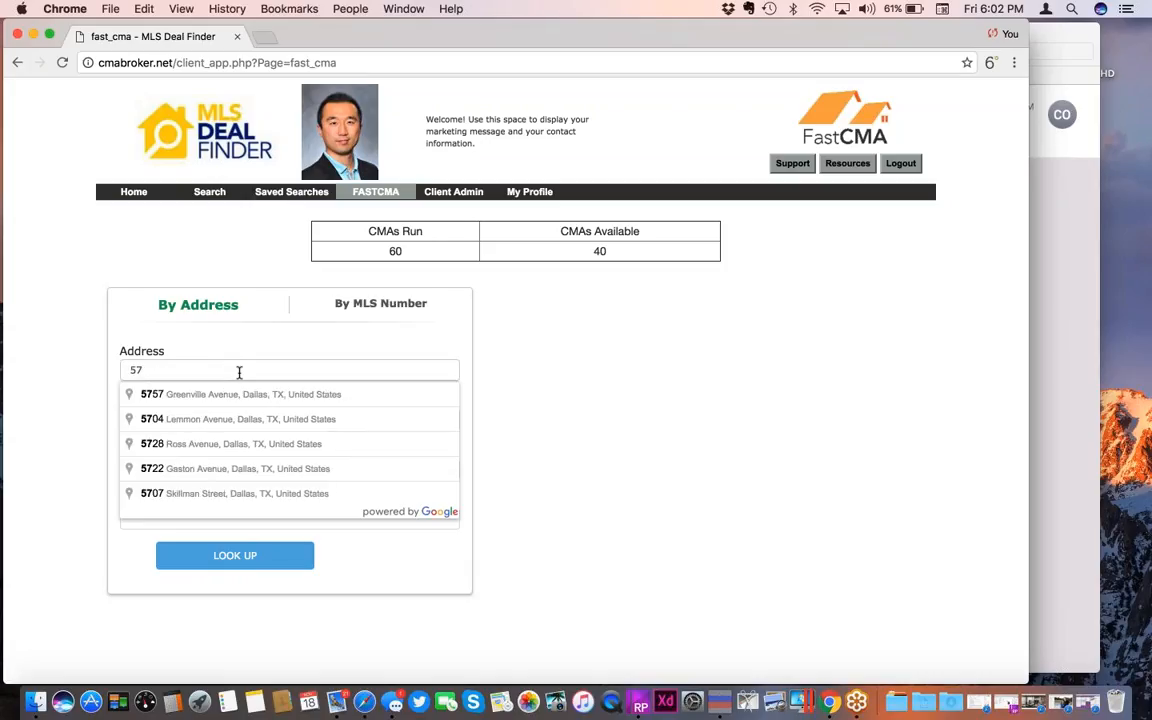
pyautogui.write('04')
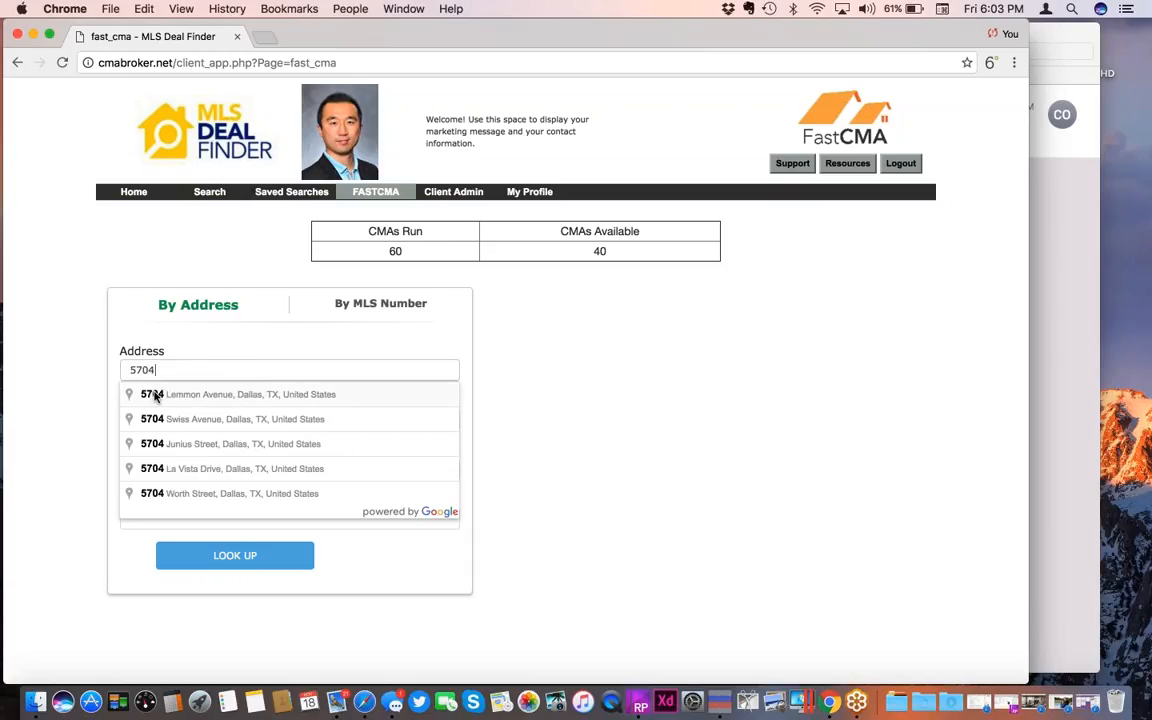
pyautogui.click(323, 396)
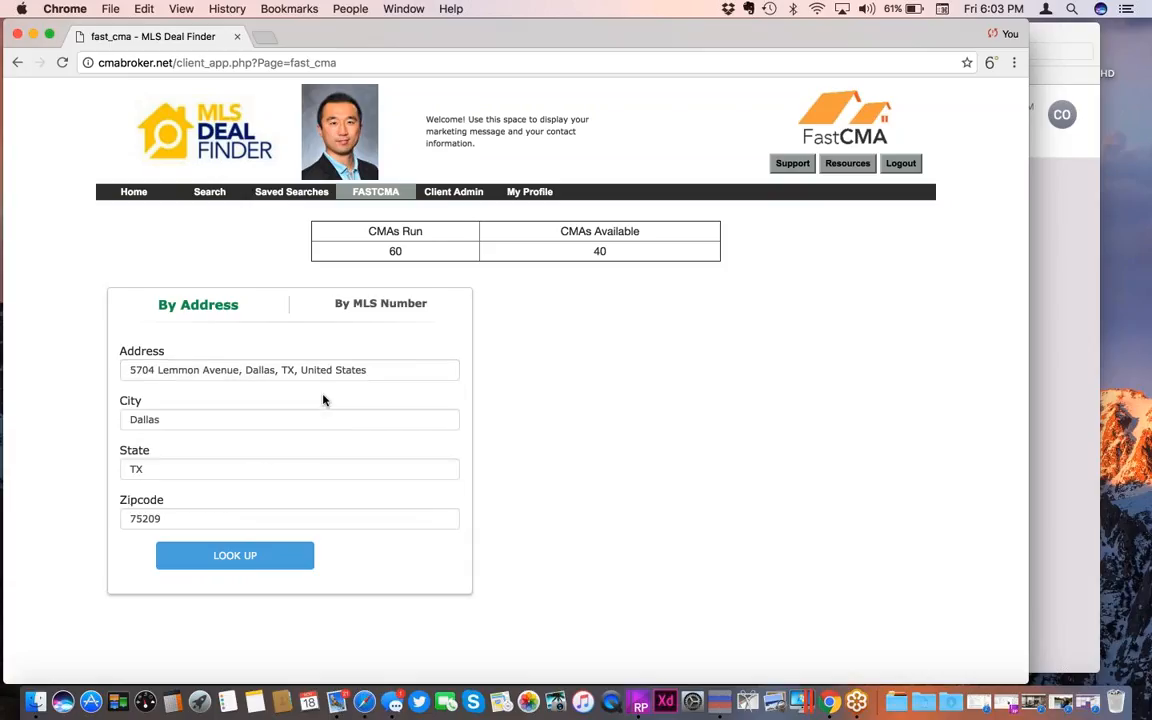
pyautogui.click(216, 566)
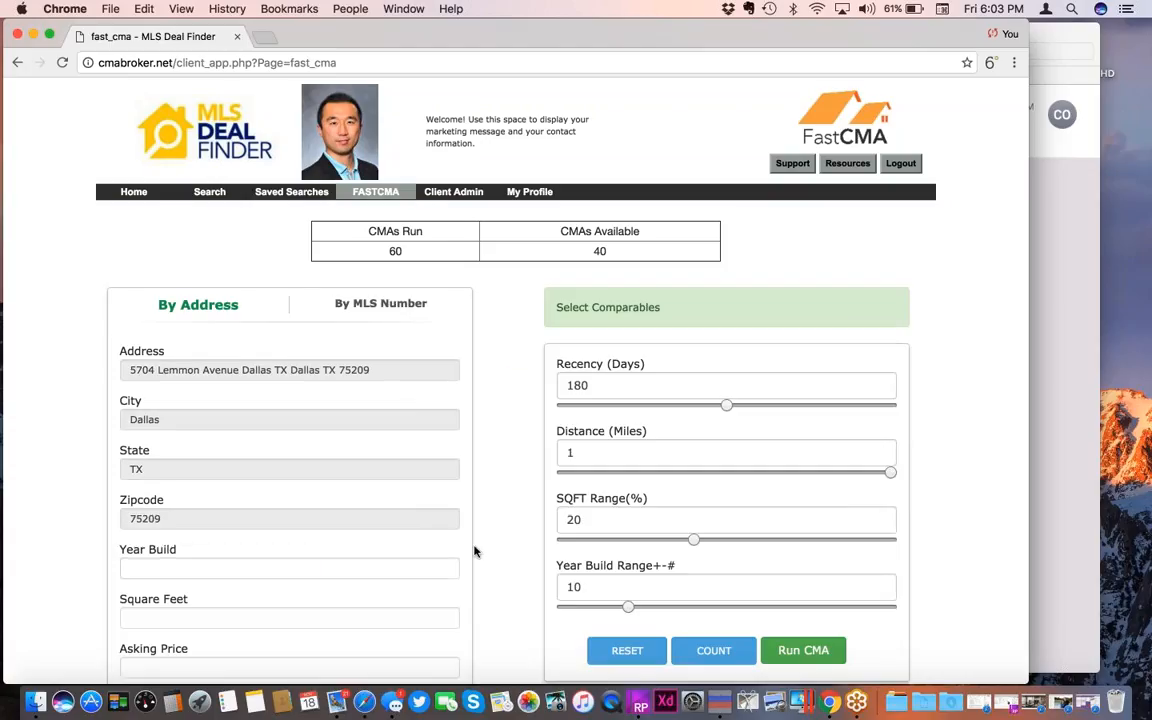
pyautogui.scroll(-3, 474, 551)
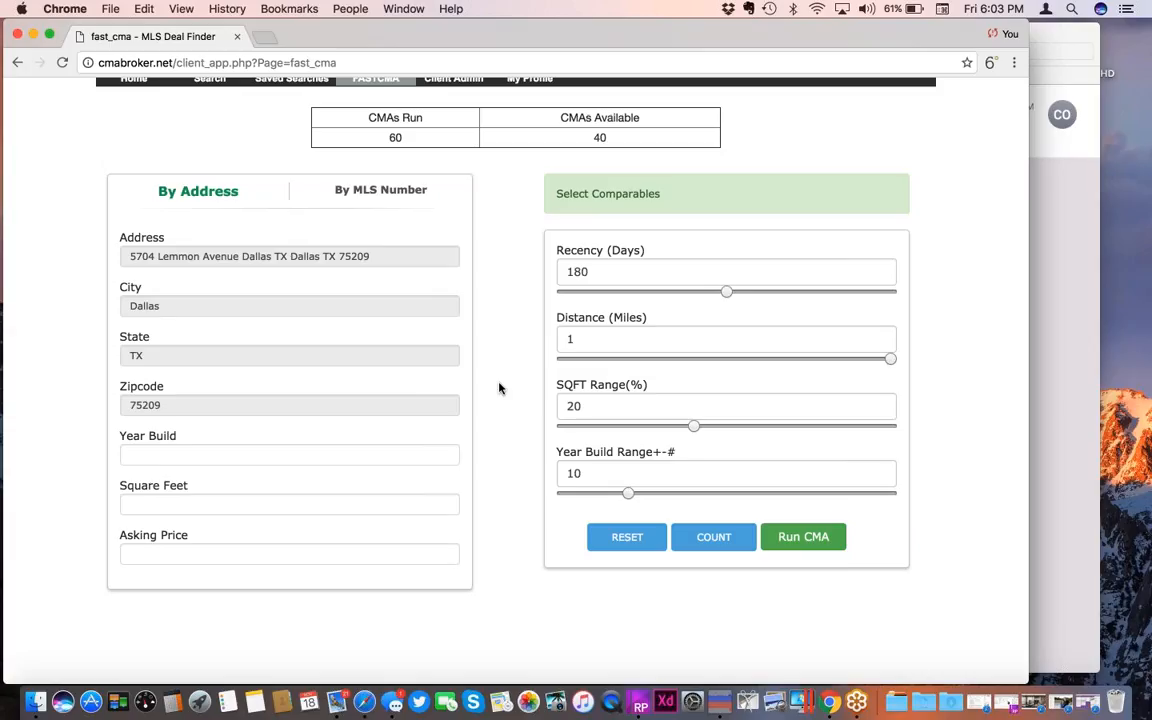
pyautogui.click(194, 454)
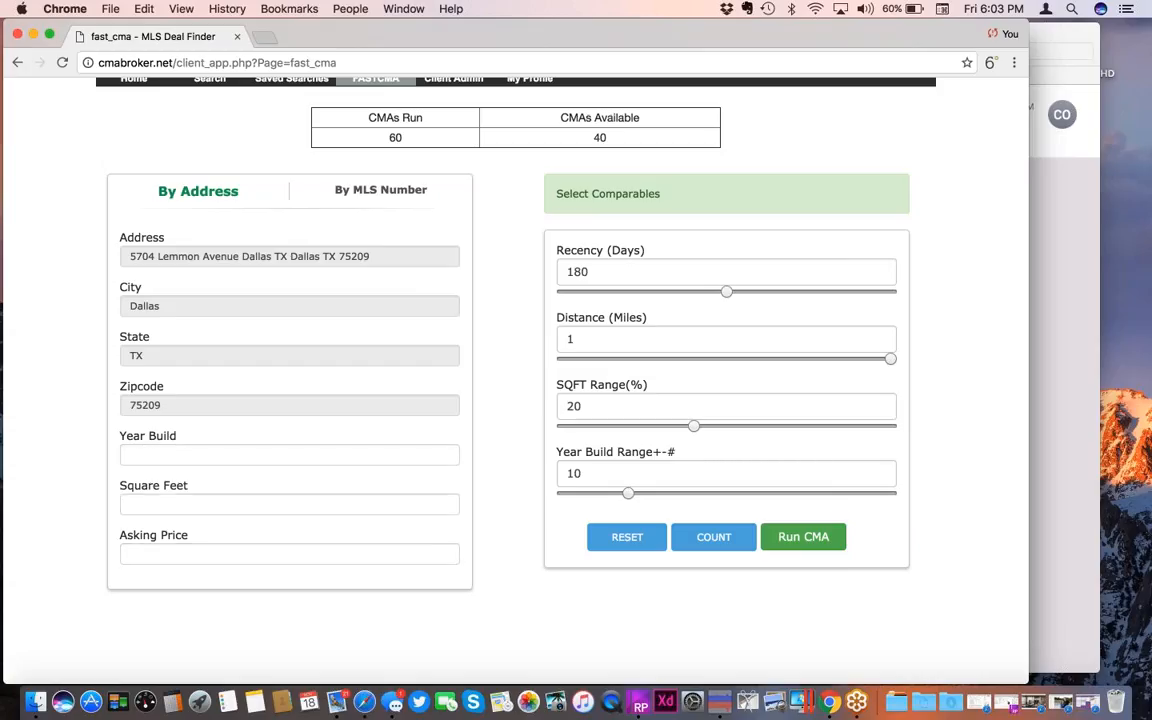
pyautogui.click(156, 454)
# - Enter the subject's year built 1990, 2000 square feet and asking price 250000
pyautogui.write('1990')
pyautogui.click(150, 508)
pyautogui.write('2000')
pyautogui.press('Tab')
pyautogui.write('250000')
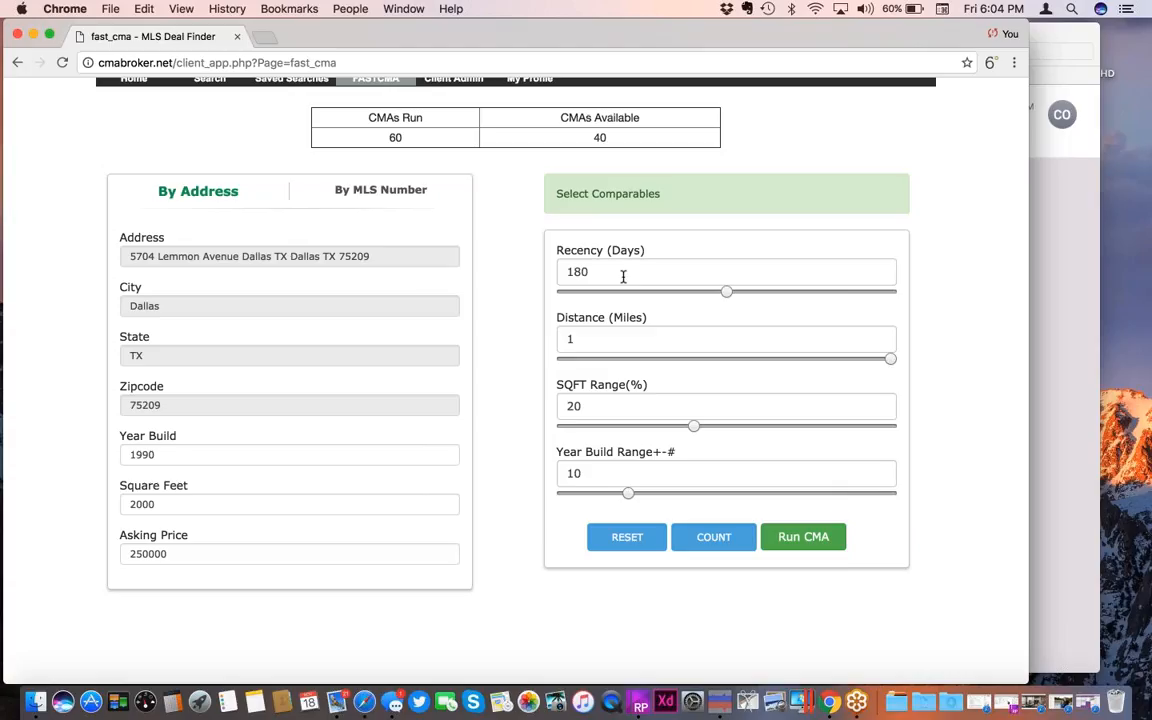
# - Set Recency (Days) to 180, correcting a mistyped entry
pyautogui.moveTo(566, 271); pyautogui.dragTo(630, 269)
pyautogui.write('901')
pyautogui.write('80')
pyautogui.press('BackSpace')
pyautogui.press('BackSpace')
pyautogui.press('BackSpace')
pyautogui.press('BackSpace')
pyautogui.press('BackSpace')
pyautogui.write('180')
# - Change Distance (Miles) to 0.5, leaving the SQFT range at 20
pyautogui.moveTo(754, 338); pyautogui.dragTo(517, 343)
pyautogui.write('0.5')
pyautogui.click(583, 404)
pyautogui.moveTo(583, 404); pyautogui.dragTo(545, 404)
pyautogui.click(512, 360)
# - Count comparables at 0.5 miles, which reports Comparables Not Found
pyautogui.moveTo(711, 546)
pyautogui.click(714, 537)
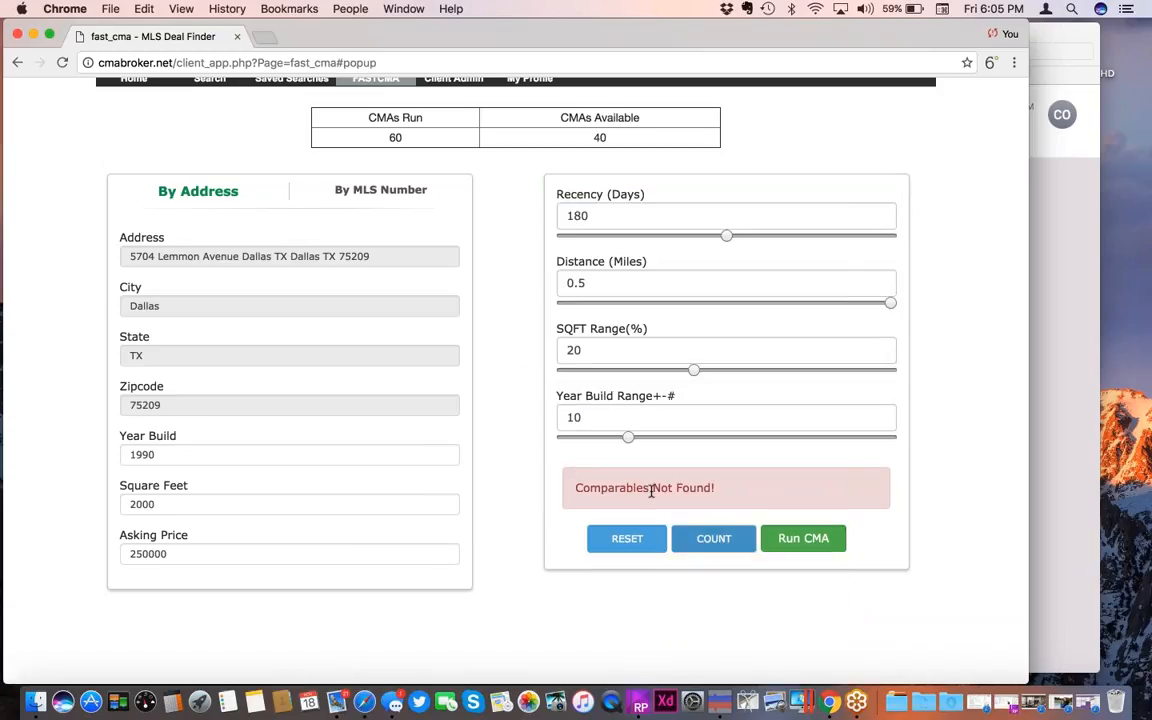
pyautogui.moveTo(574, 488); pyautogui.dragTo(703, 495)
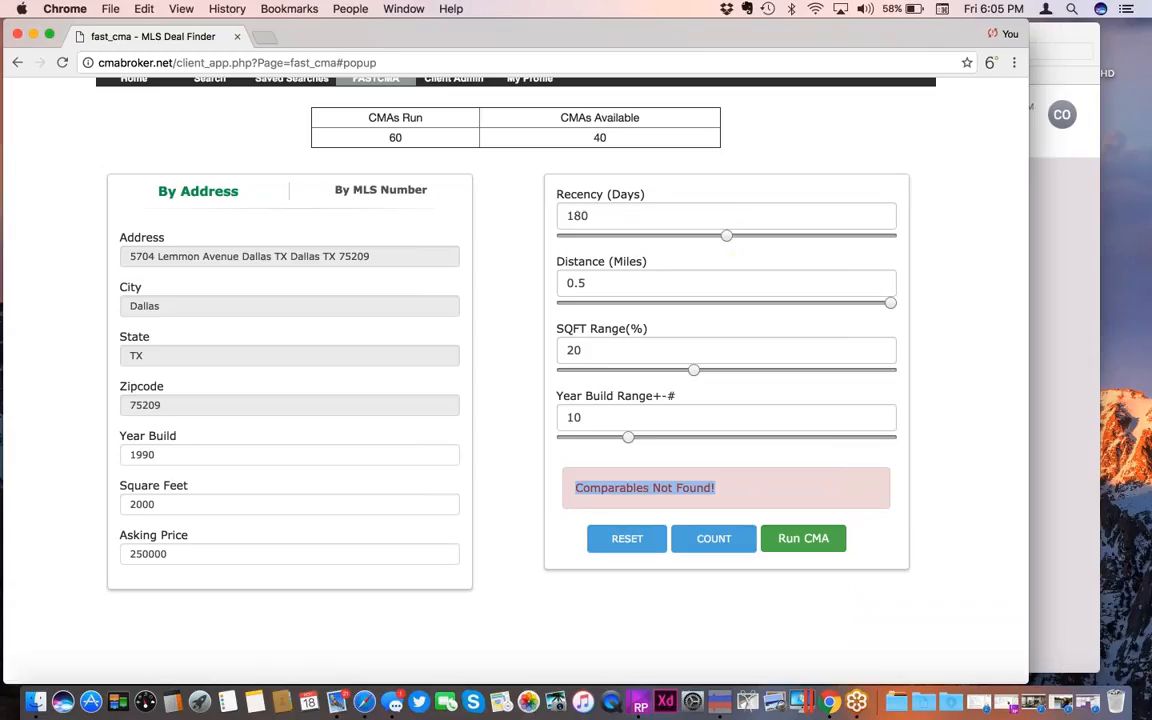
pyautogui.moveTo(617, 213); pyautogui.dragTo(540, 216)
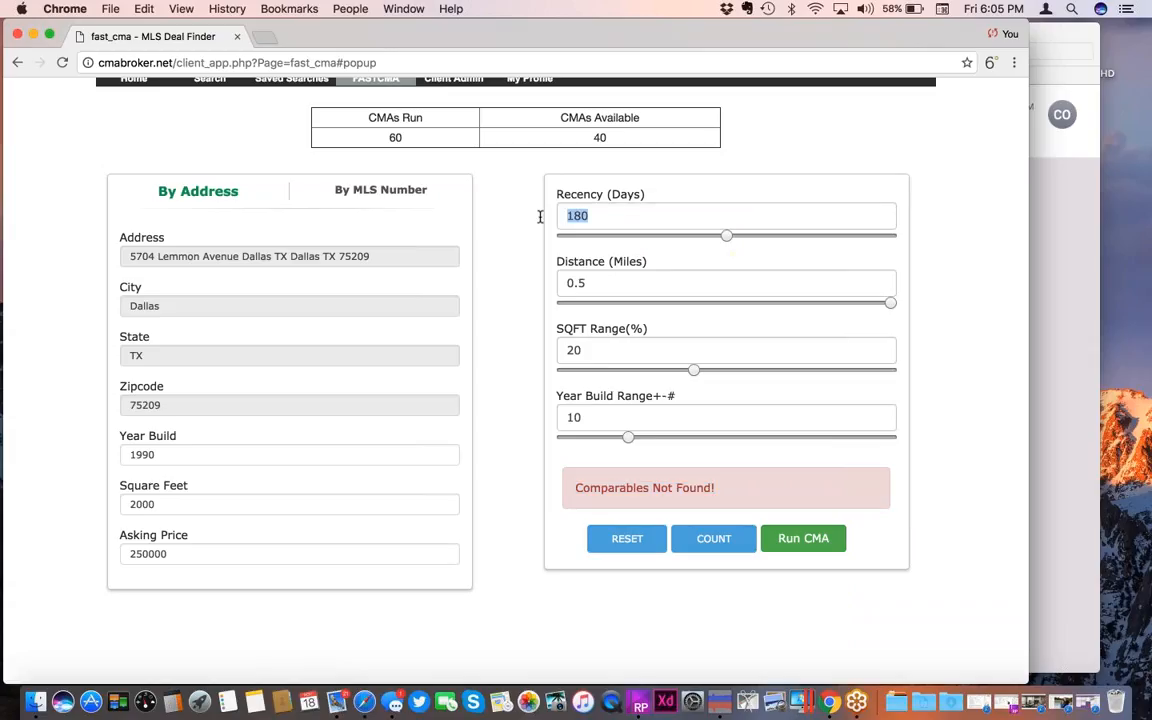
# - Widen recency to 360 days and distance to 1 mile, then recount: 2 sold, 1 non-active
pyautogui.write('360')
pyautogui.press('Tab')
pyautogui.write('1')
pyautogui.click(714, 540)
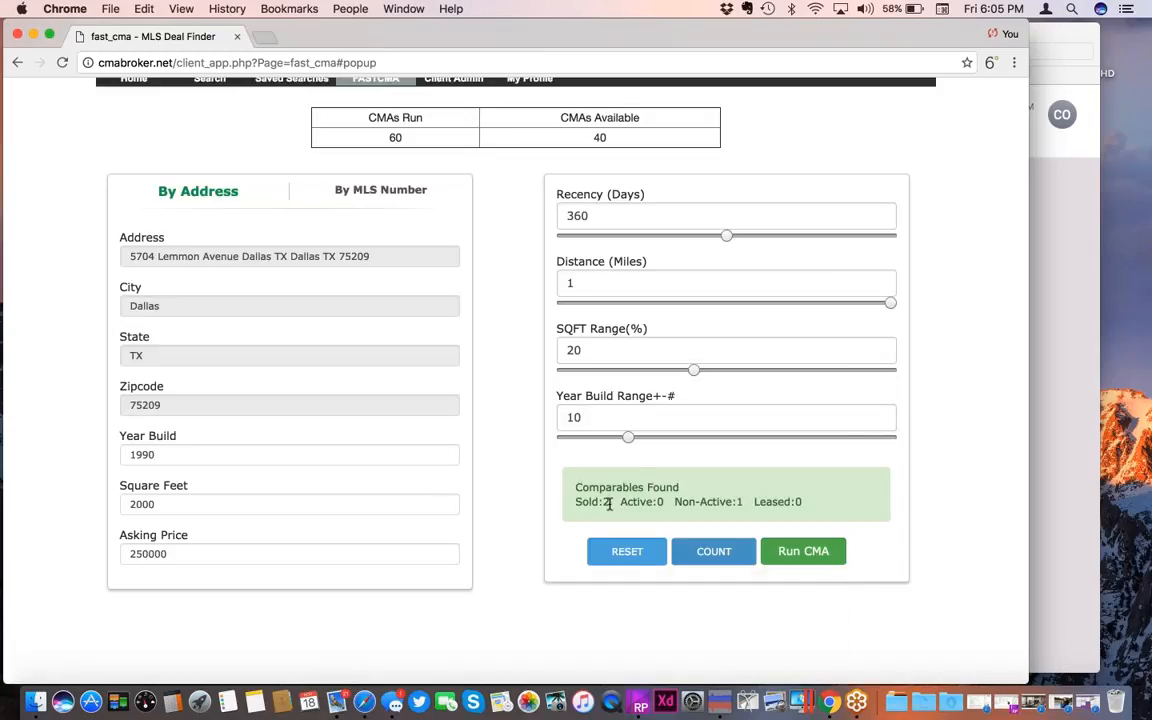
pyautogui.moveTo(608, 502); pyautogui.dragTo(574, 502)
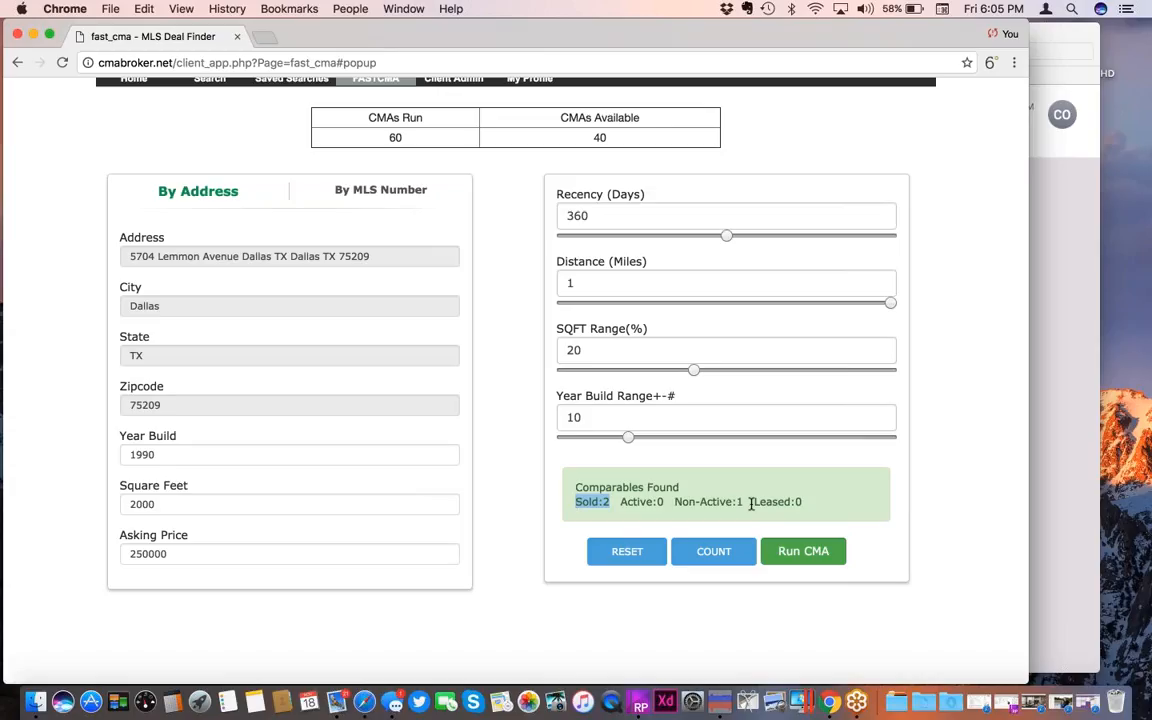
pyautogui.moveTo(805, 509); pyautogui.dragTo(757, 502)
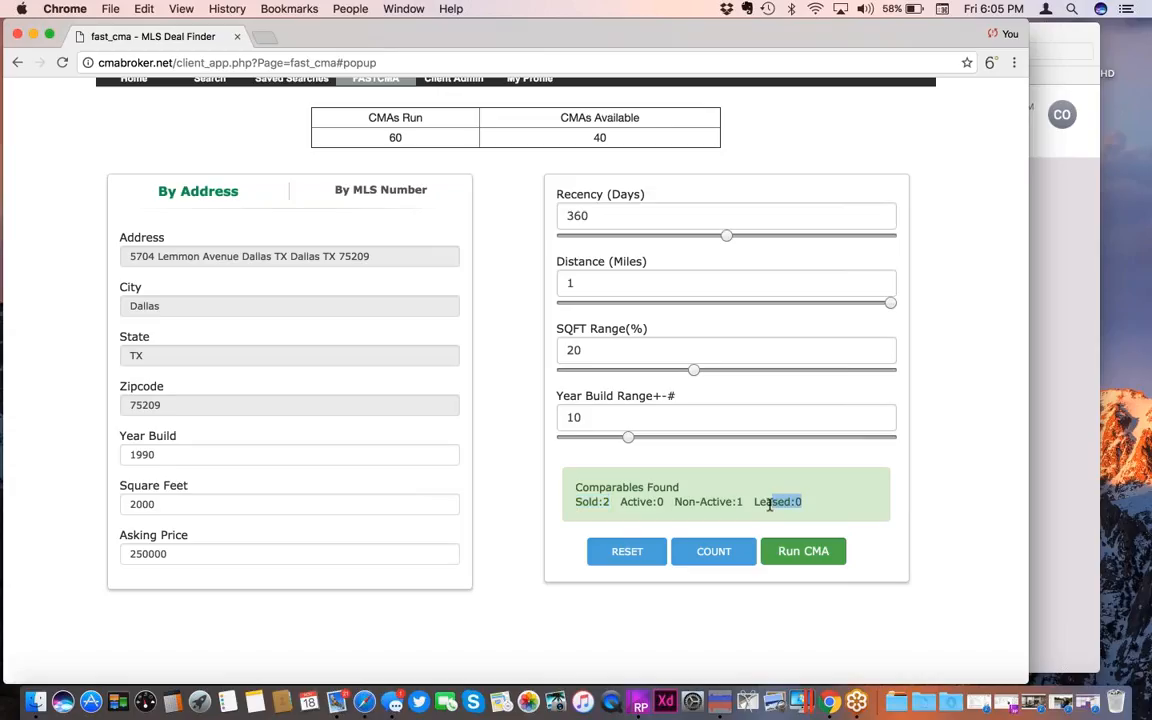
pyautogui.moveTo(619, 501); pyautogui.dragTo(683, 497)
pyautogui.click(683, 498)
# - Set Year Build Range to 20 and recount: 5 sold, 4 active, 2 non-active, 19 leased
pyautogui.moveTo(582, 416); pyautogui.dragTo(566, 415)
pyautogui.write('20')
pyautogui.click(713, 552)
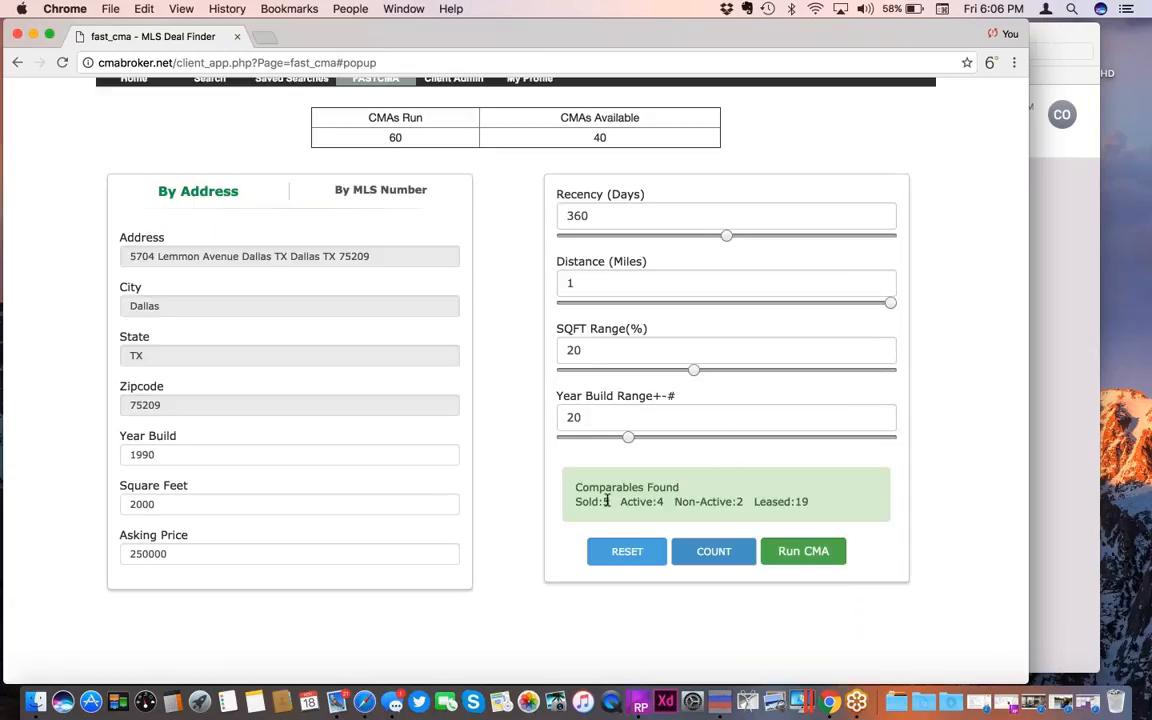
pyautogui.moveTo(609, 501); pyautogui.dragTo(573, 501)
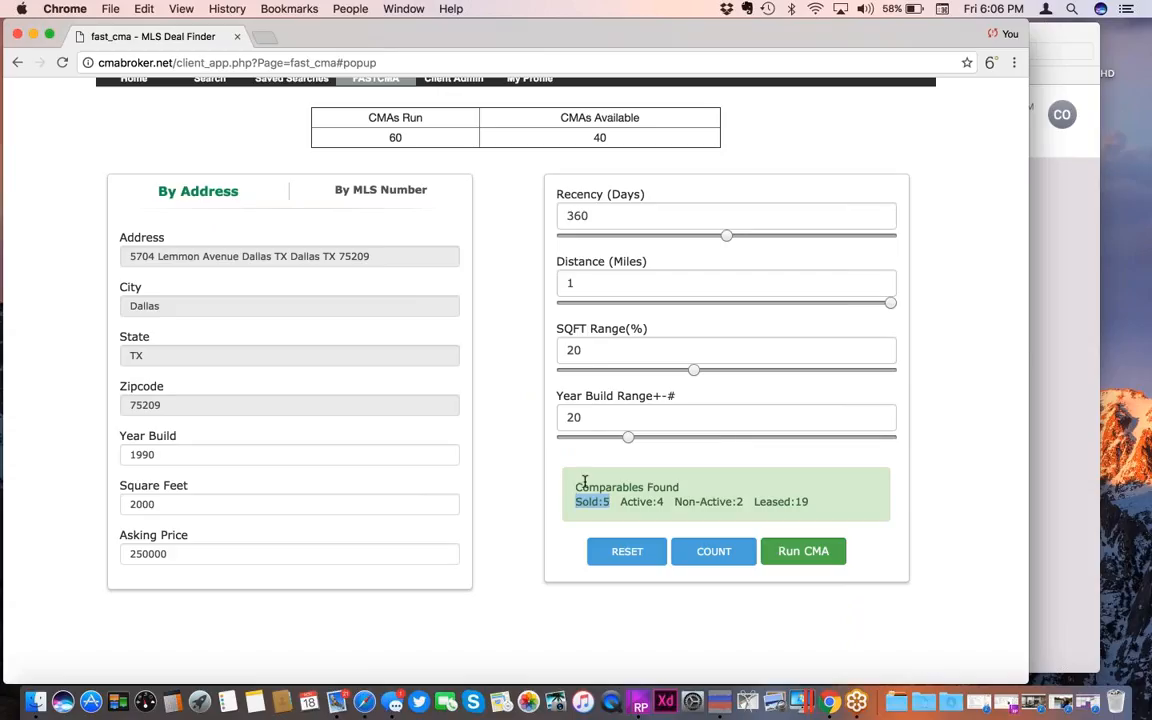
pyautogui.click(866, 473)
# - Run the CMA and review the five sold comps, estimated price 280,211
pyautogui.click(798, 556)
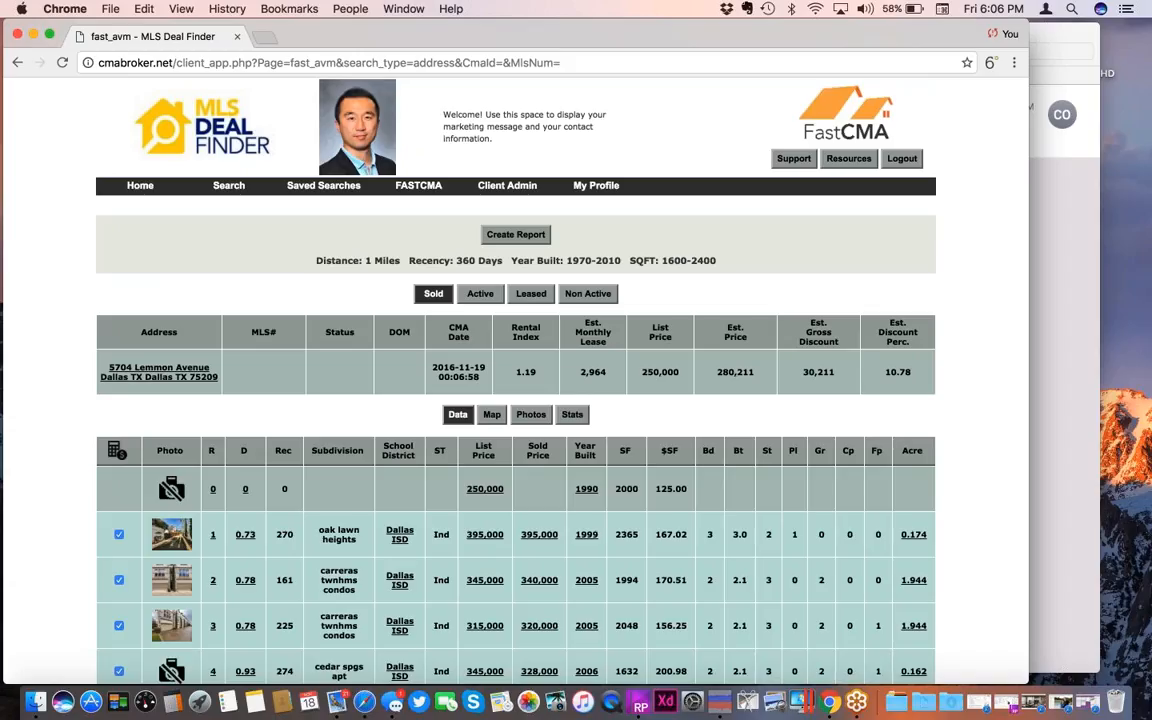
pyautogui.scroll(-3, 956, 543)
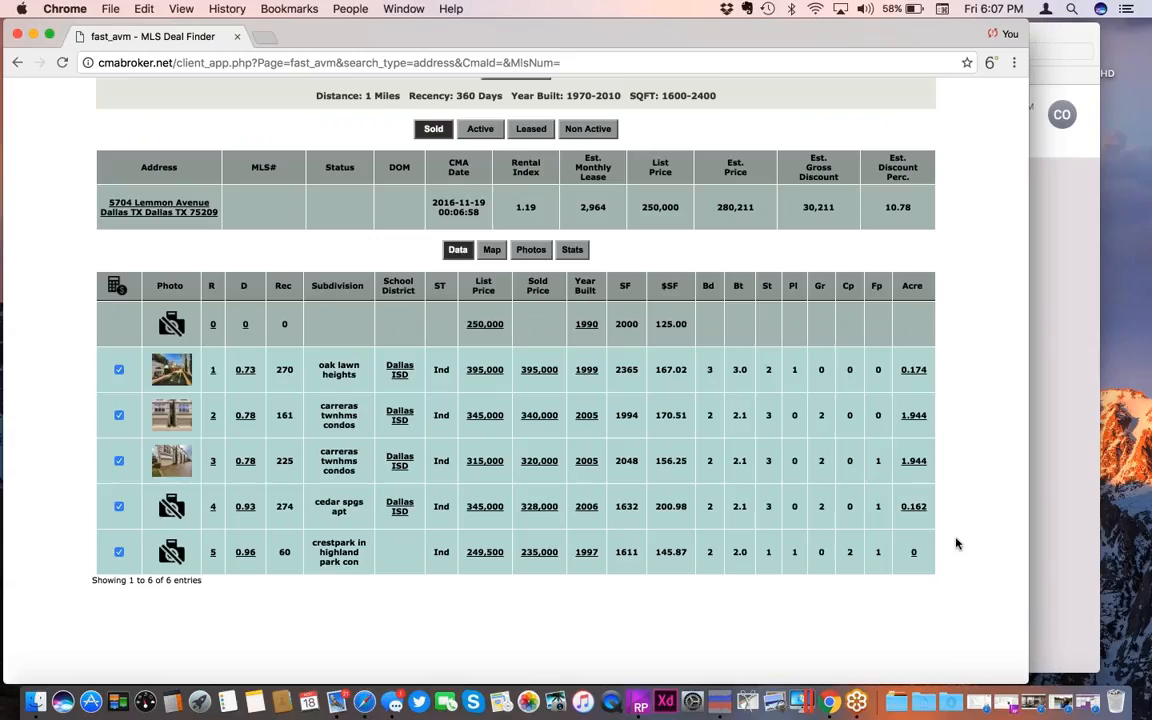
pyautogui.scroll(2, 956, 543)
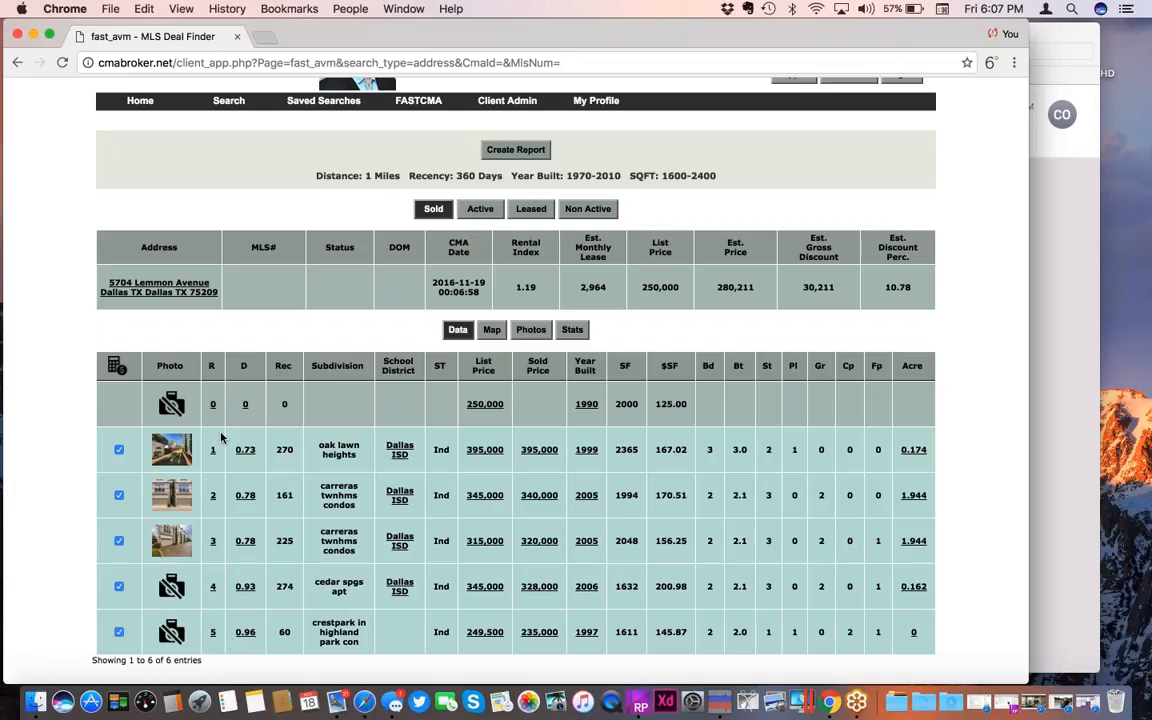
pyautogui.moveTo(214, 455)
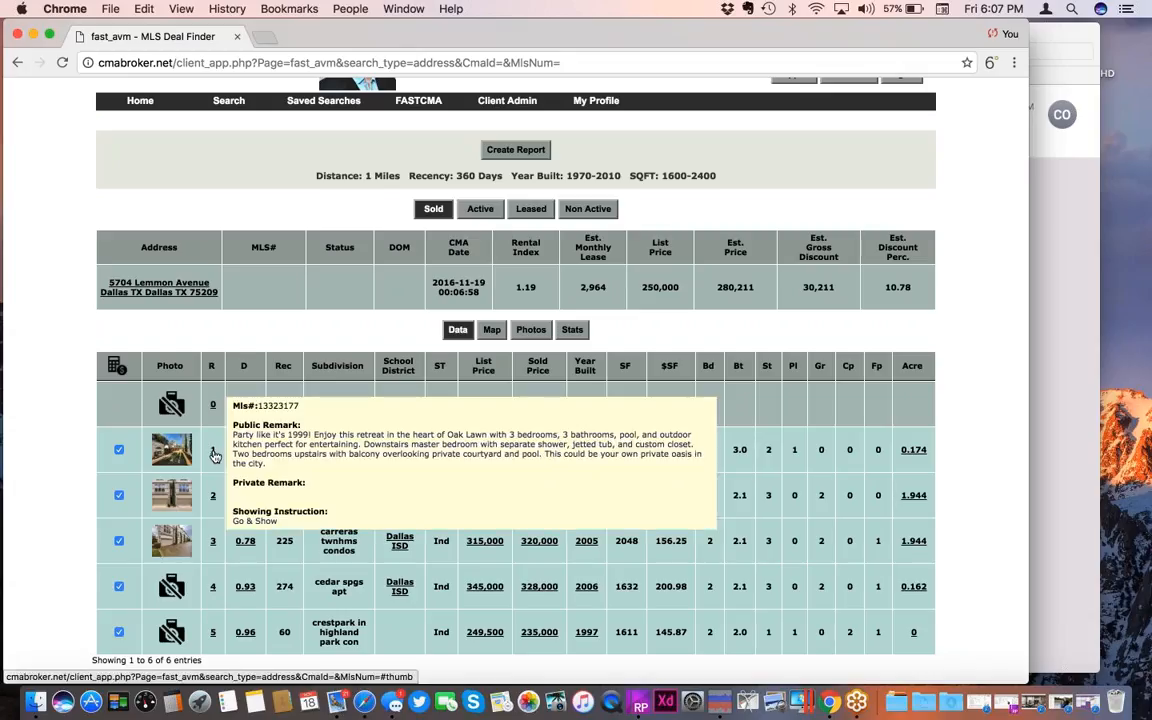
pyautogui.moveTo(213, 500)
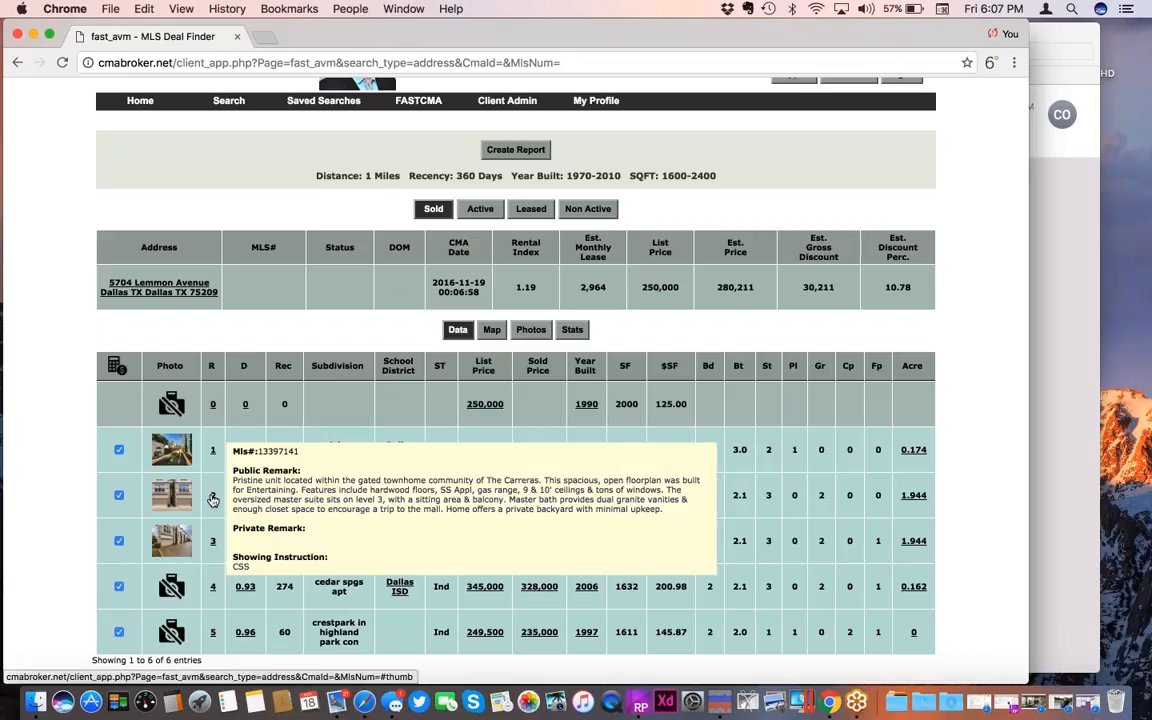
pyautogui.moveTo(213, 545)
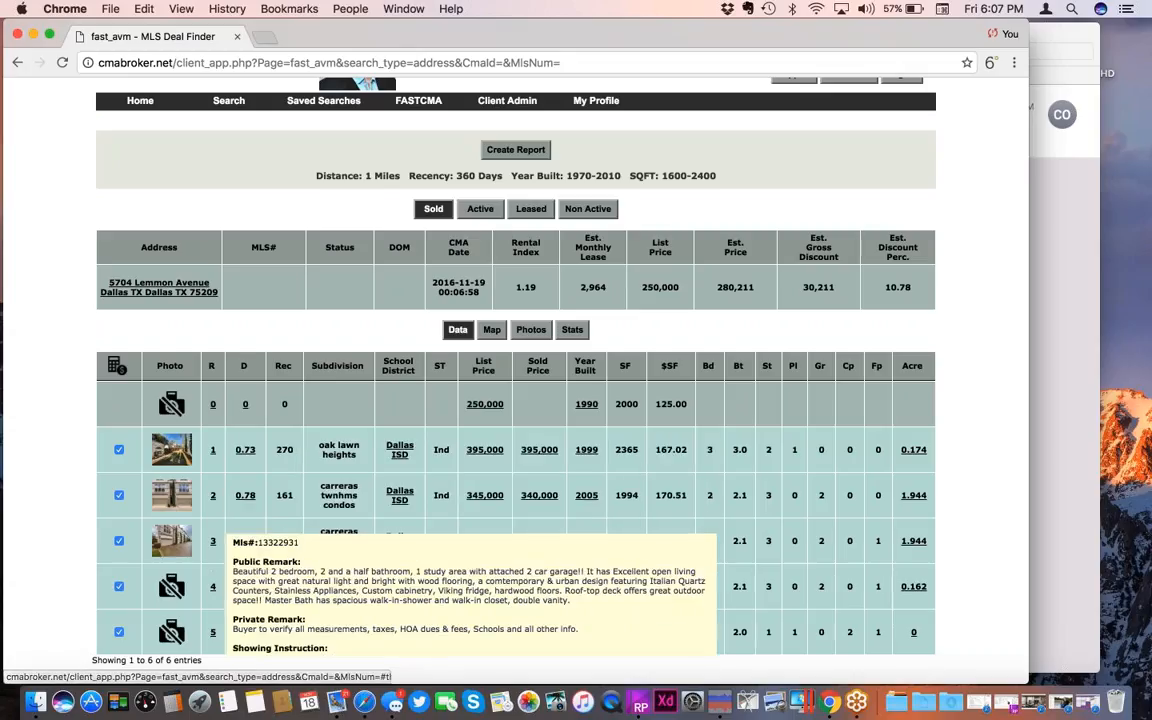
pyautogui.moveTo(213, 588)
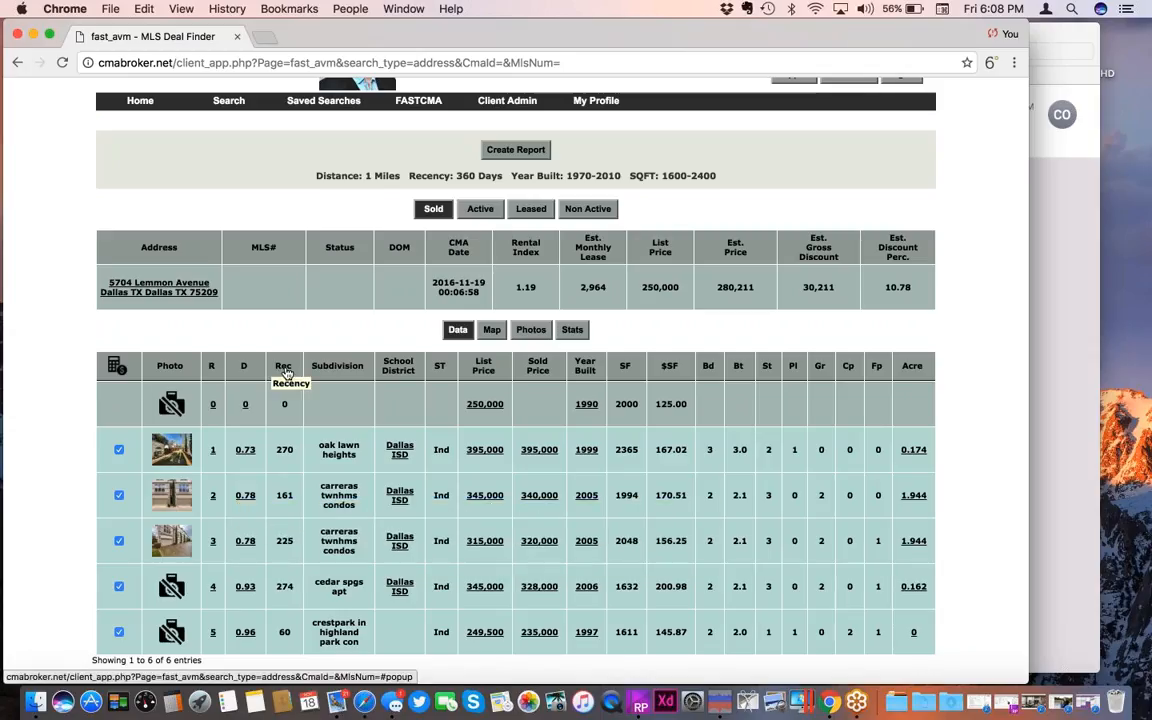
pyautogui.doubleClick(286, 463)
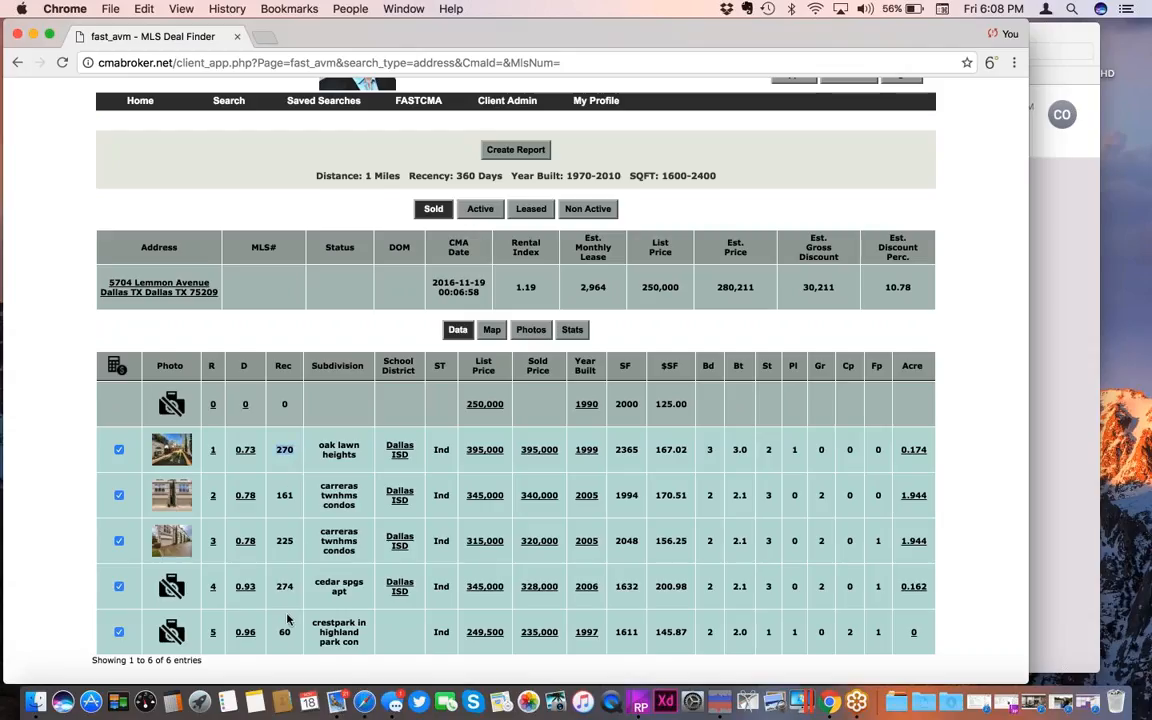
pyautogui.doubleClick(297, 495)
pyautogui.click(303, 448)
# - Uncheck comparable #4 (cedar spgs apt) and recalculate, raising the estimate to 319,826
pyautogui.click(119, 587)
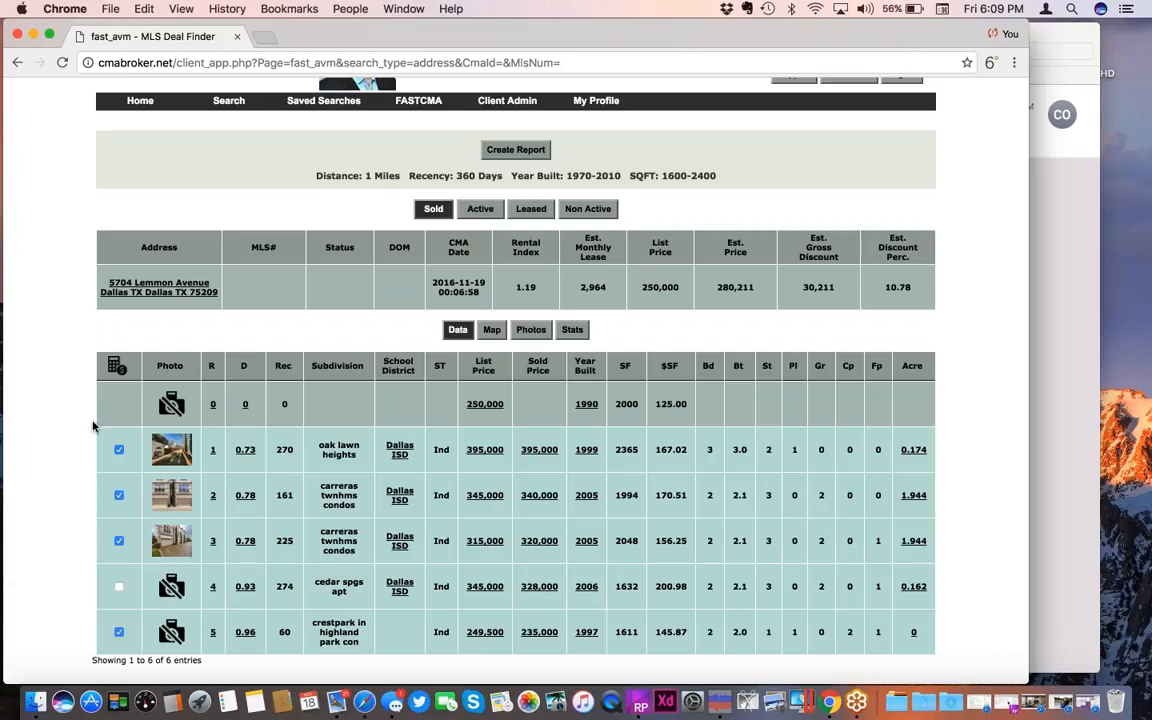
pyautogui.click(116, 367)
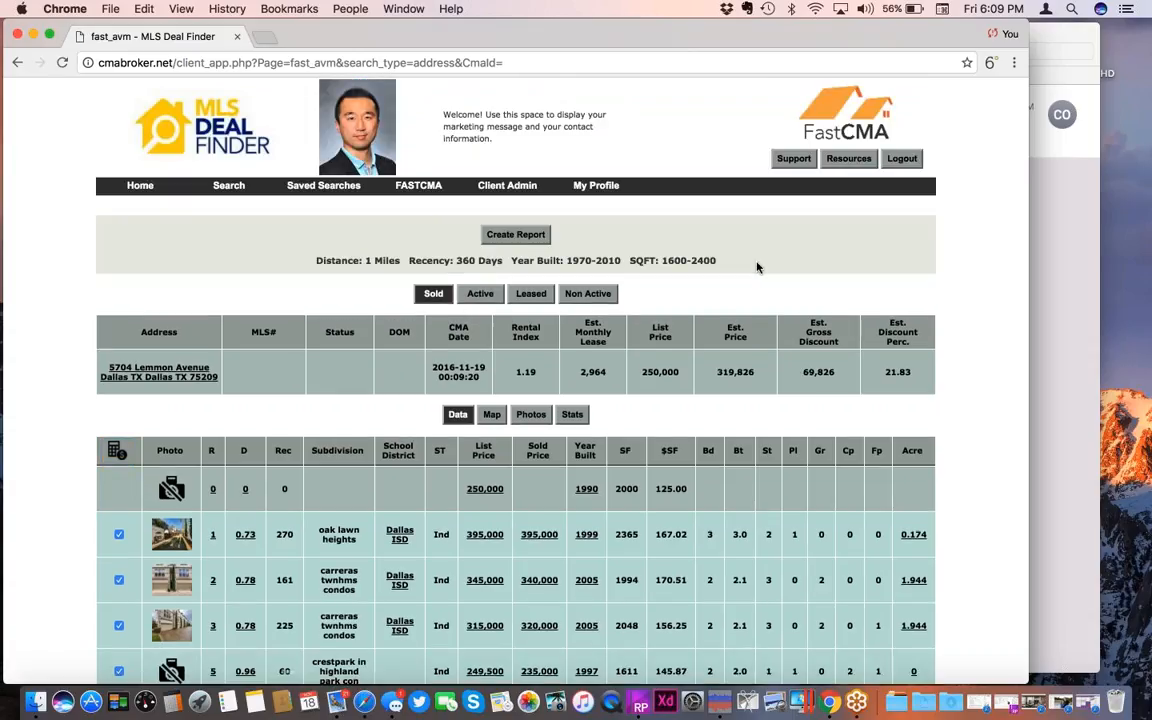
pyautogui.scroll(-3, 757, 267)
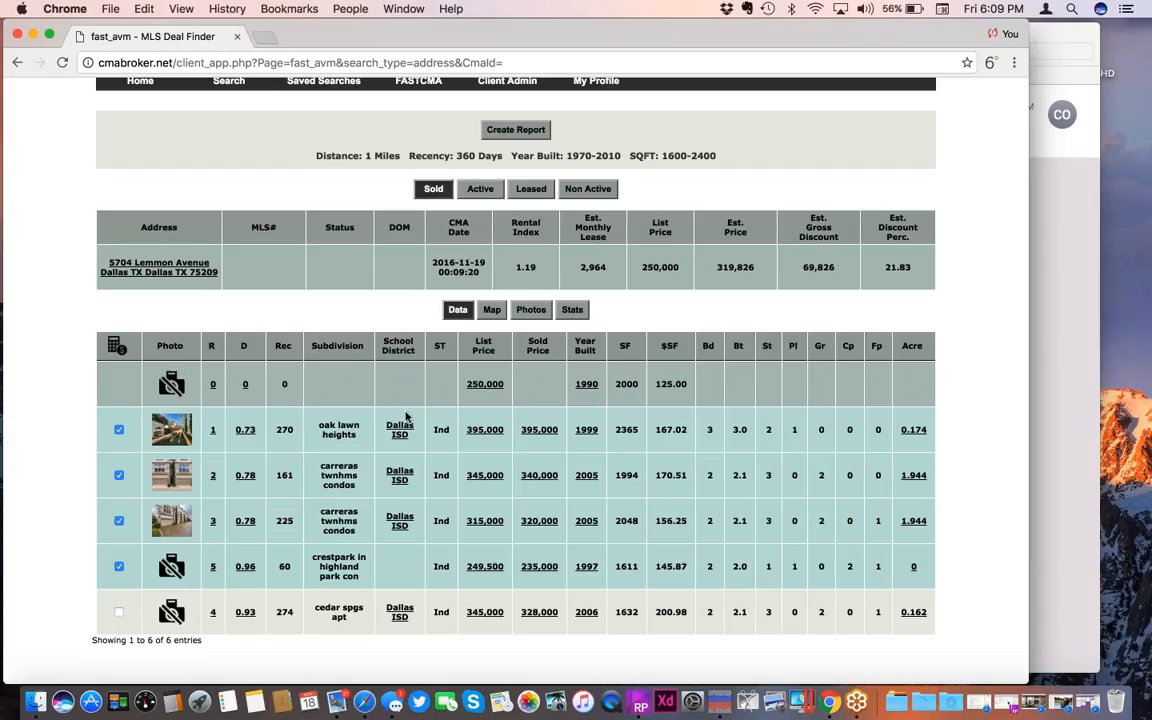
pyautogui.moveTo(397, 439)
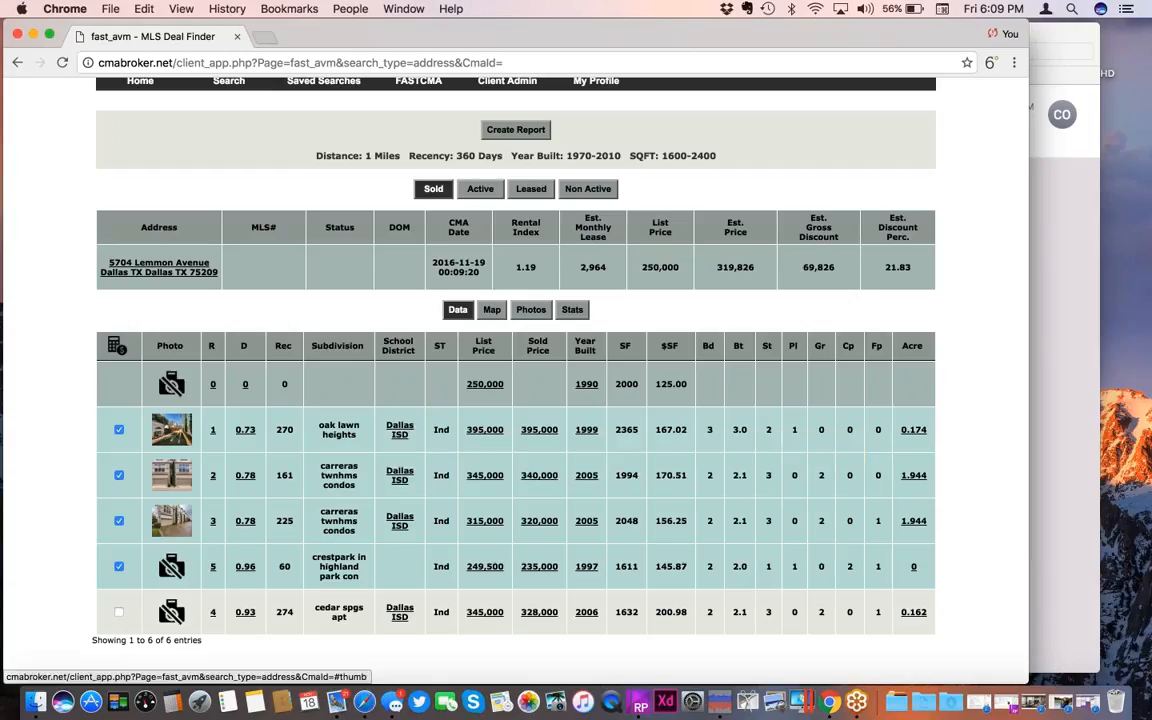
pyautogui.moveTo(485, 430)
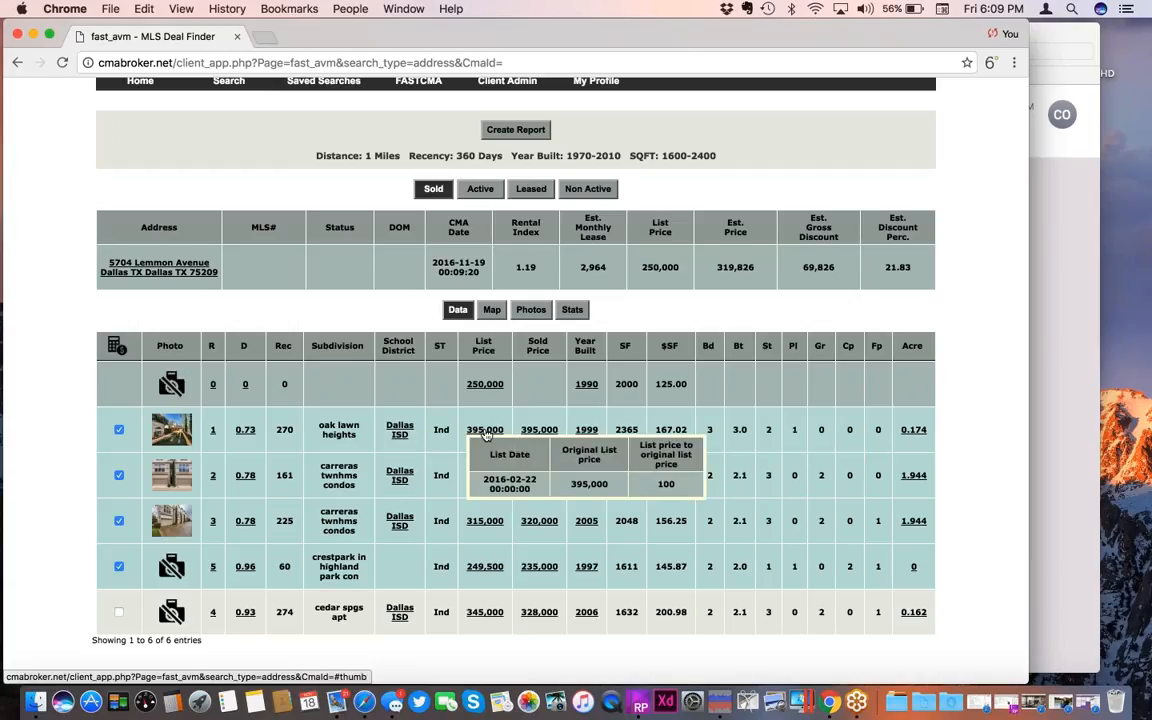
pyautogui.moveTo(587, 432)
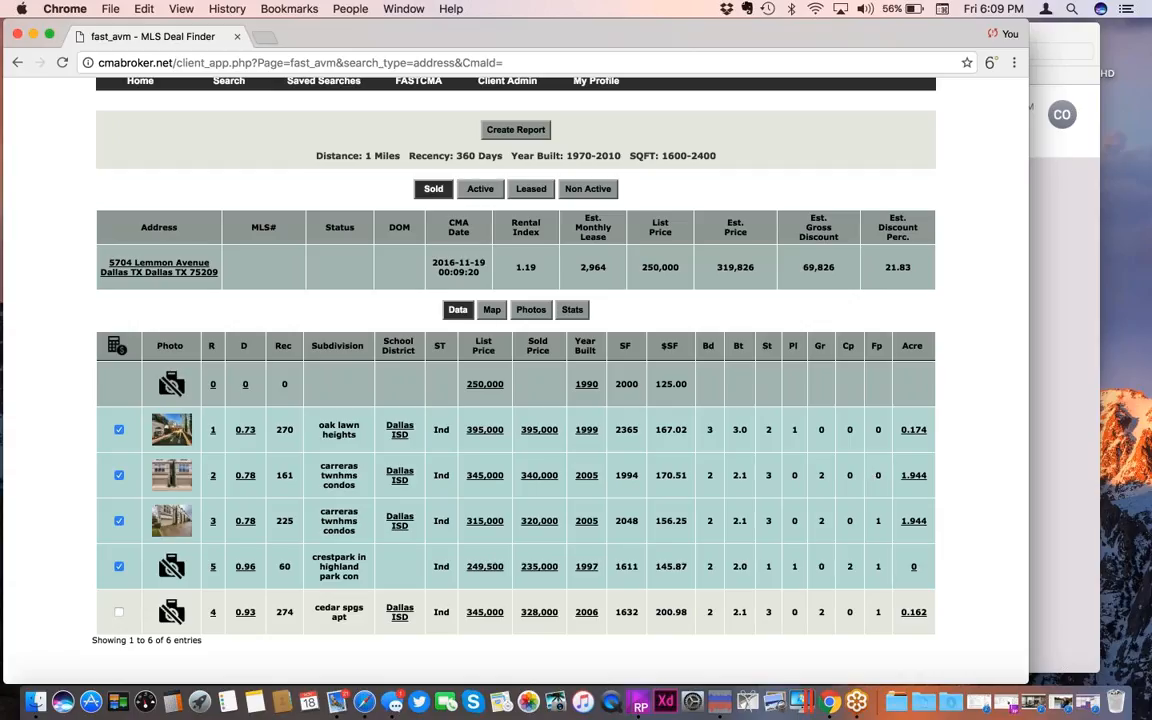
# - Plot the comparables on the map
pyautogui.click(490, 310)
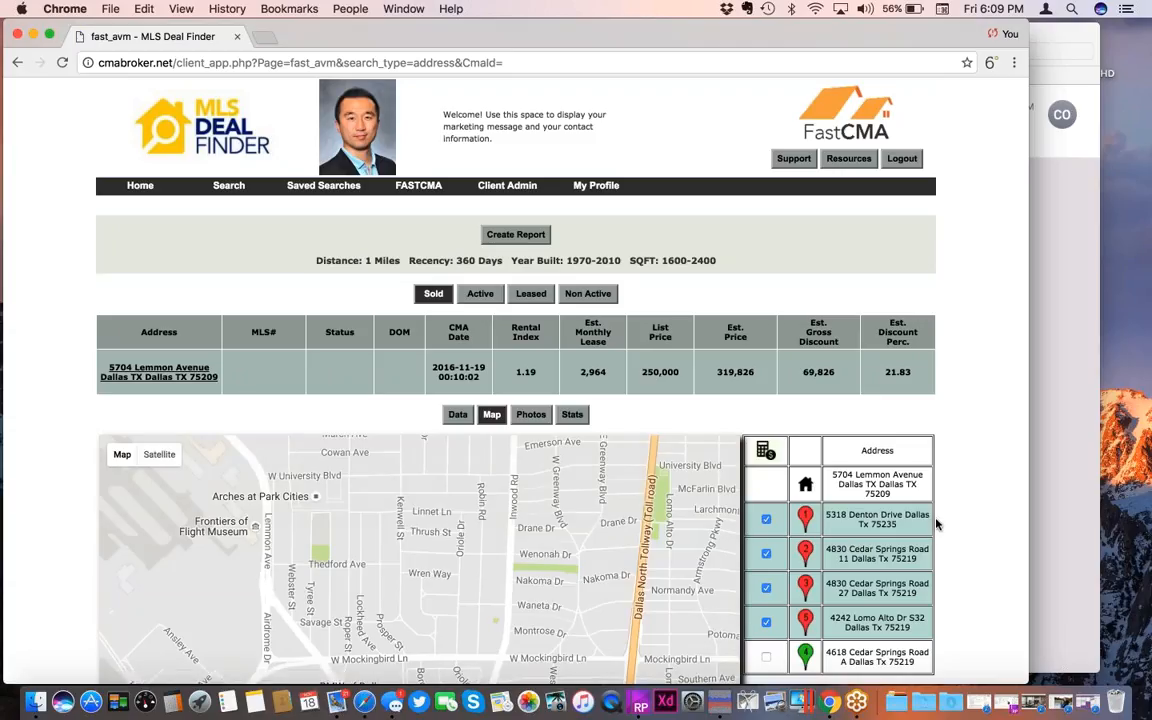
pyautogui.scroll(-10, 936, 524)
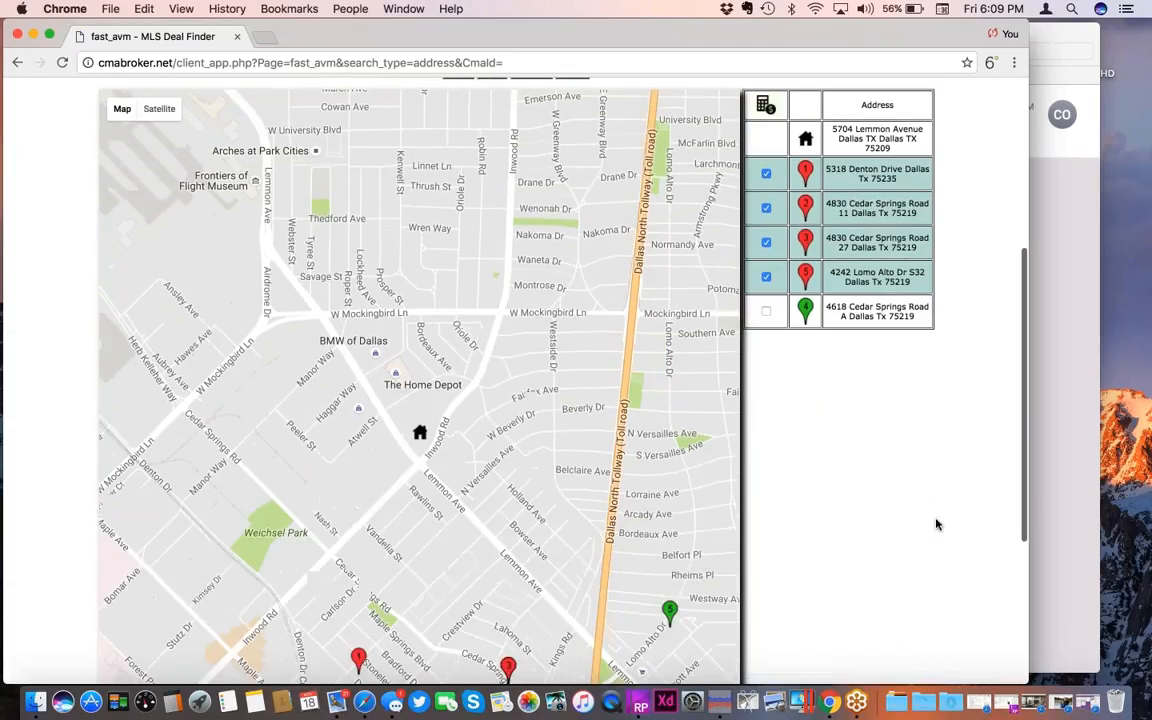
pyautogui.scroll(-4, 936, 524)
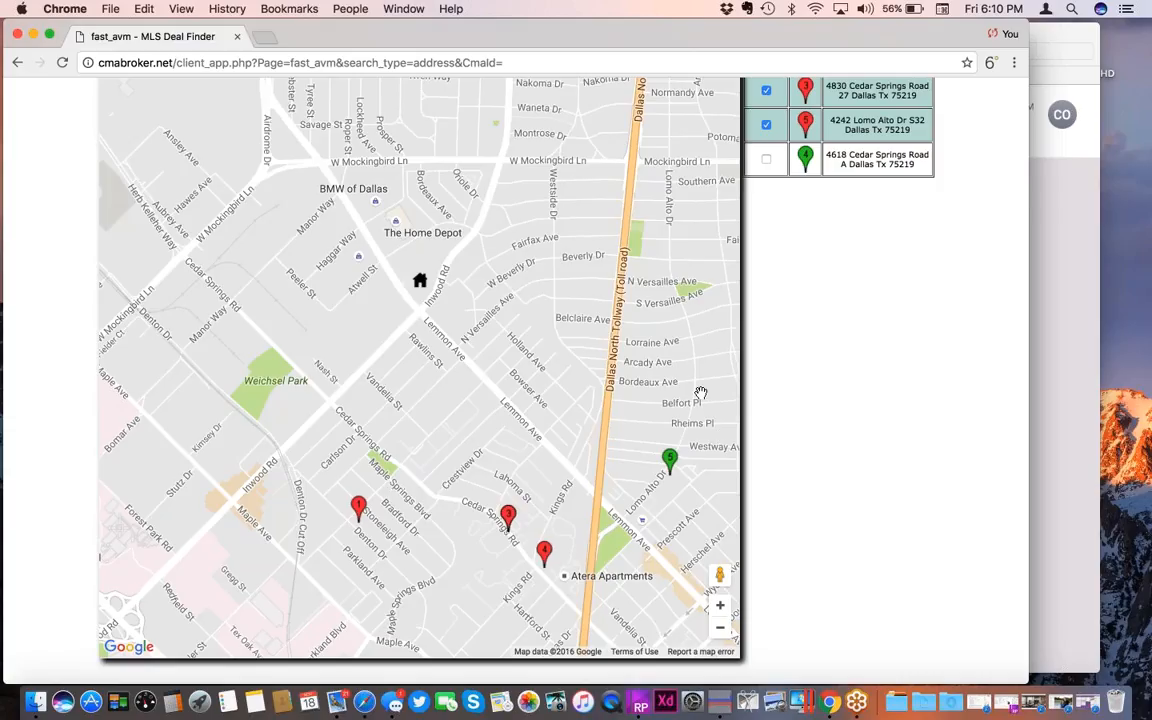
pyautogui.scroll(3, 822, 324)
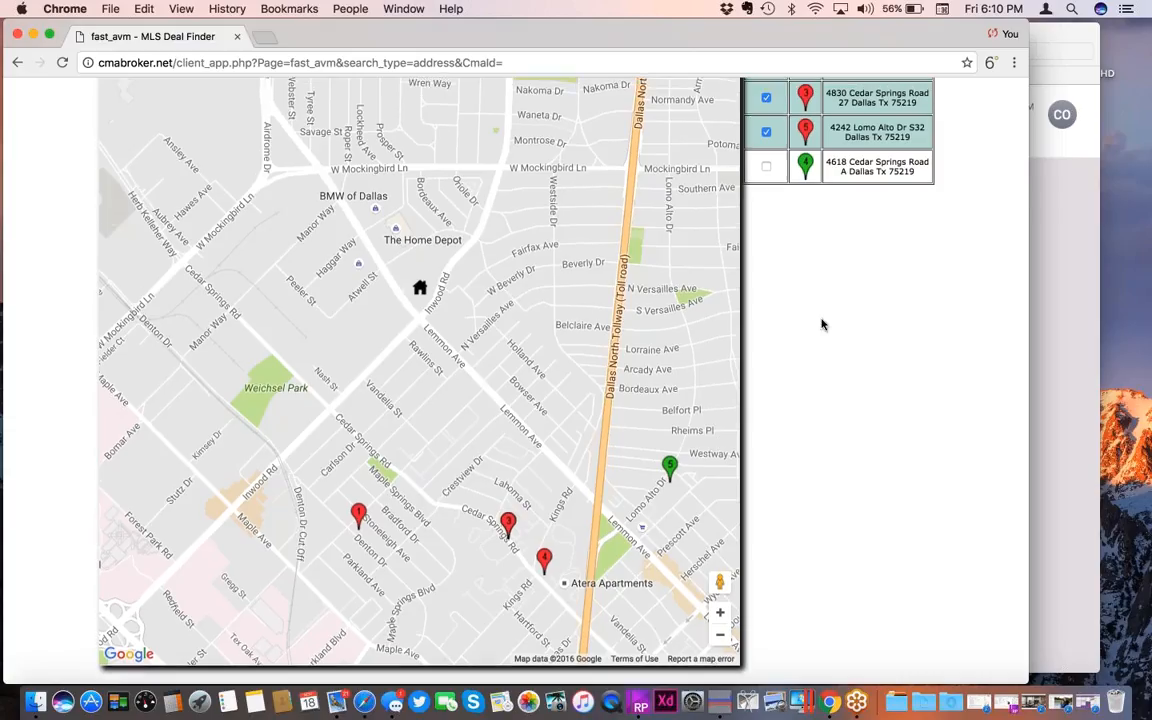
pyautogui.scroll(-3, 822, 324)
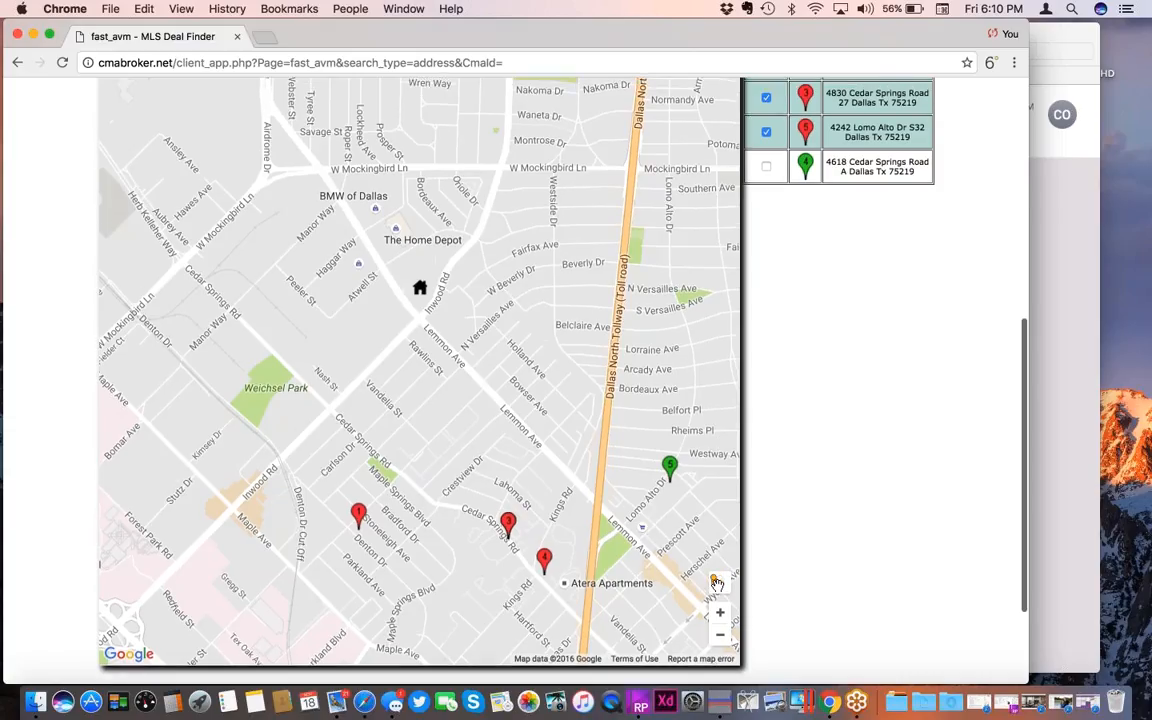
# - Drop Street View onto Inwood Rd and pan the panorama toward the shops
pyautogui.moveTo(716, 585)
pyautogui.mouseDown()
pyautogui.moveTo(666, 510)
pyautogui.moveTo(447, 329)
pyautogui.moveTo(426, 280)
pyautogui.moveTo(432, 259)
pyautogui.moveTo(435, 271)
pyautogui.mouseUp()
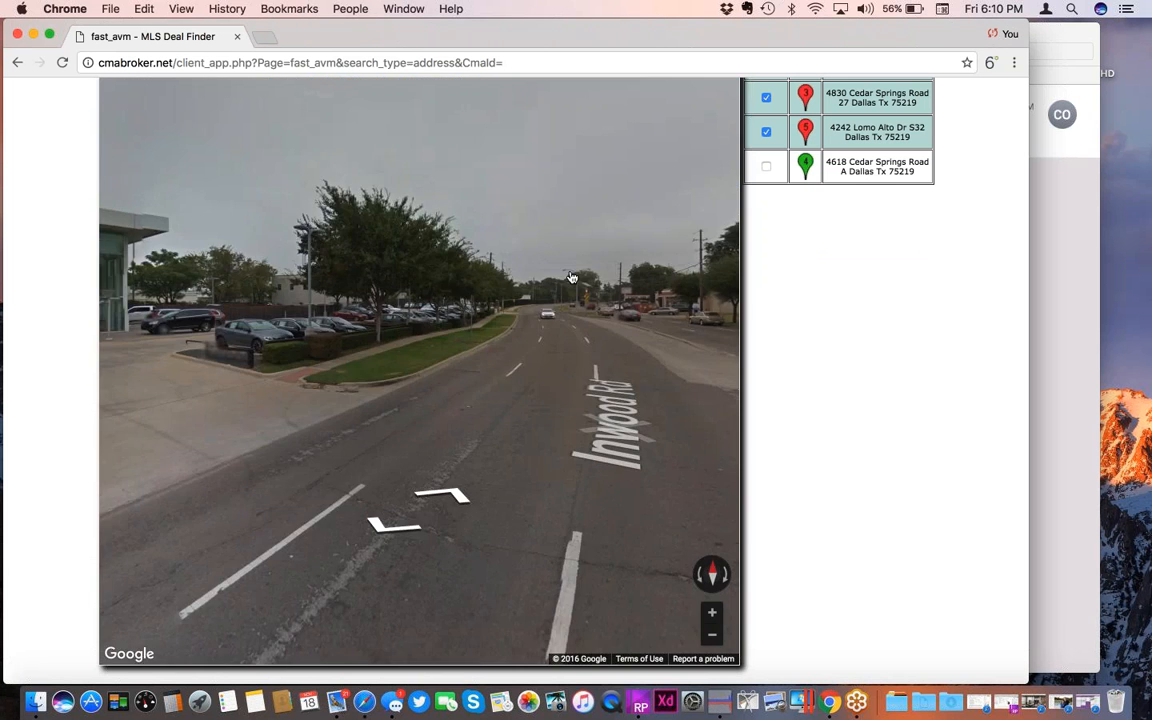
pyautogui.scroll(1, 646, 334)
pyautogui.moveTo(646, 334); pyautogui.dragTo(405, 337)
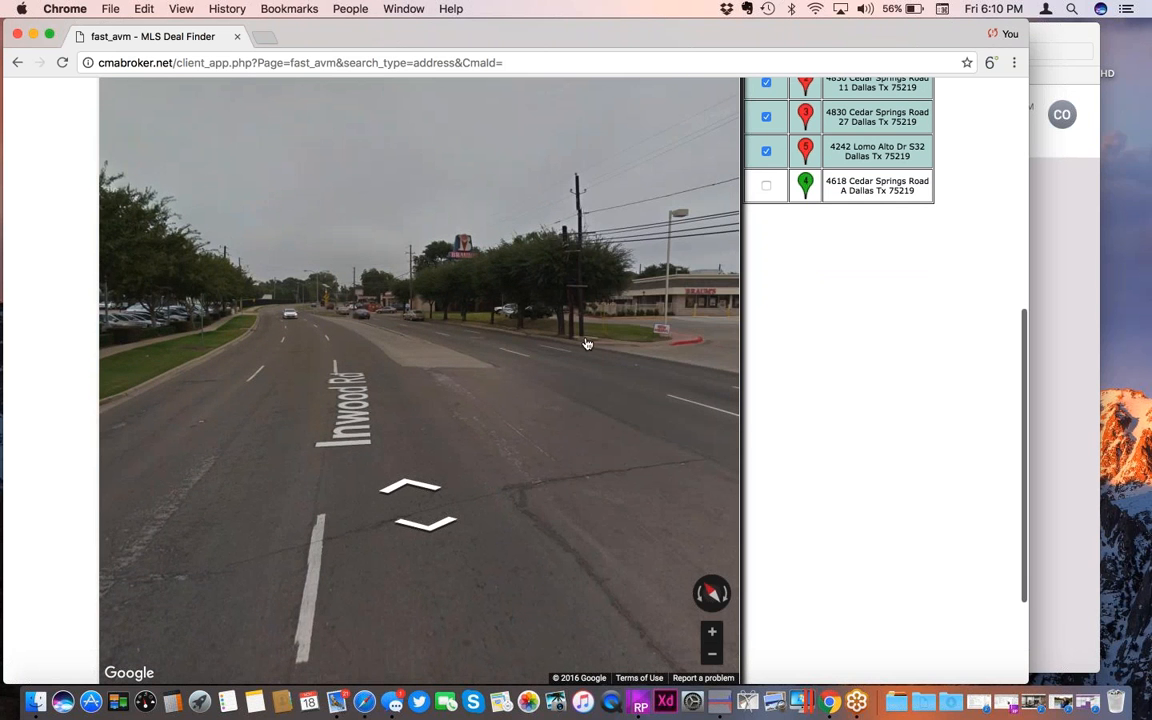
pyautogui.moveTo(586, 342); pyautogui.dragTo(188, 316)
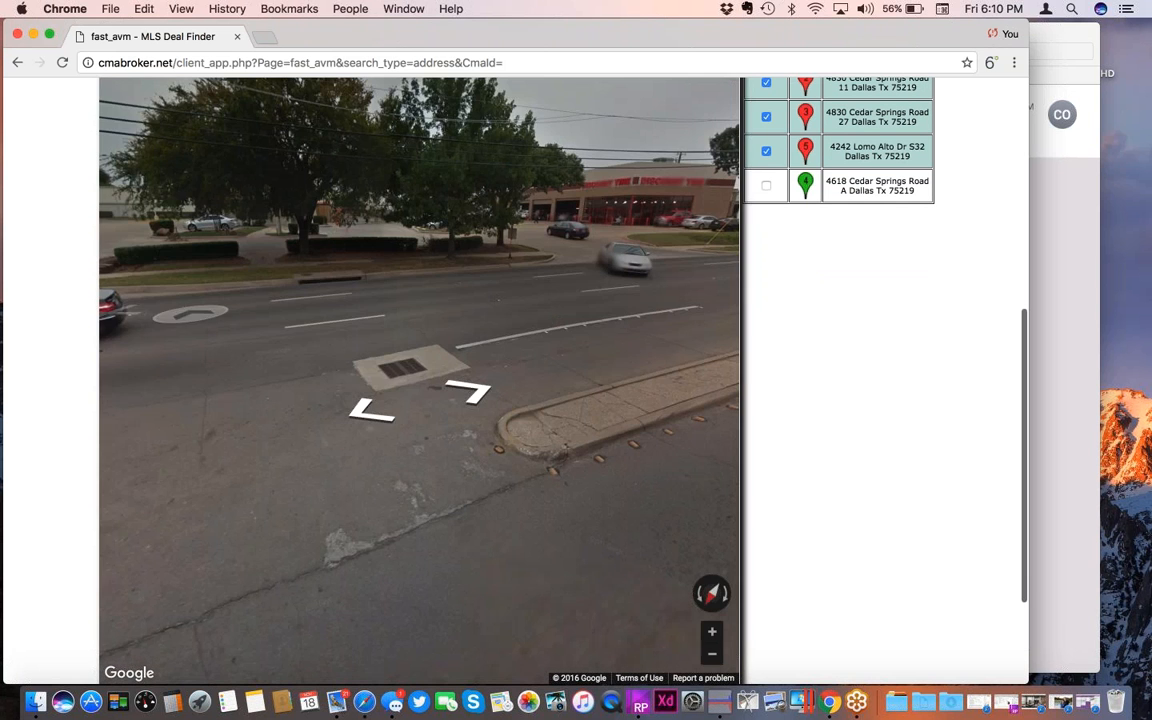
pyautogui.moveTo(627, 373); pyautogui.dragTo(390, 277)
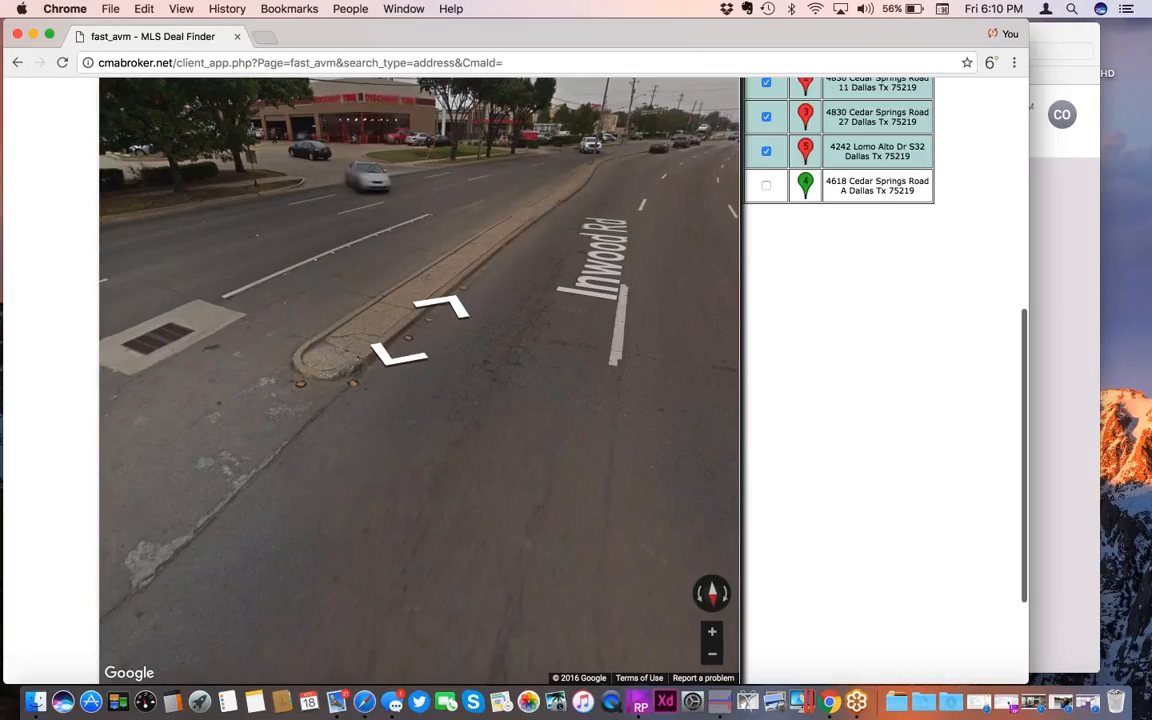
pyautogui.scroll(5, 420, 330)
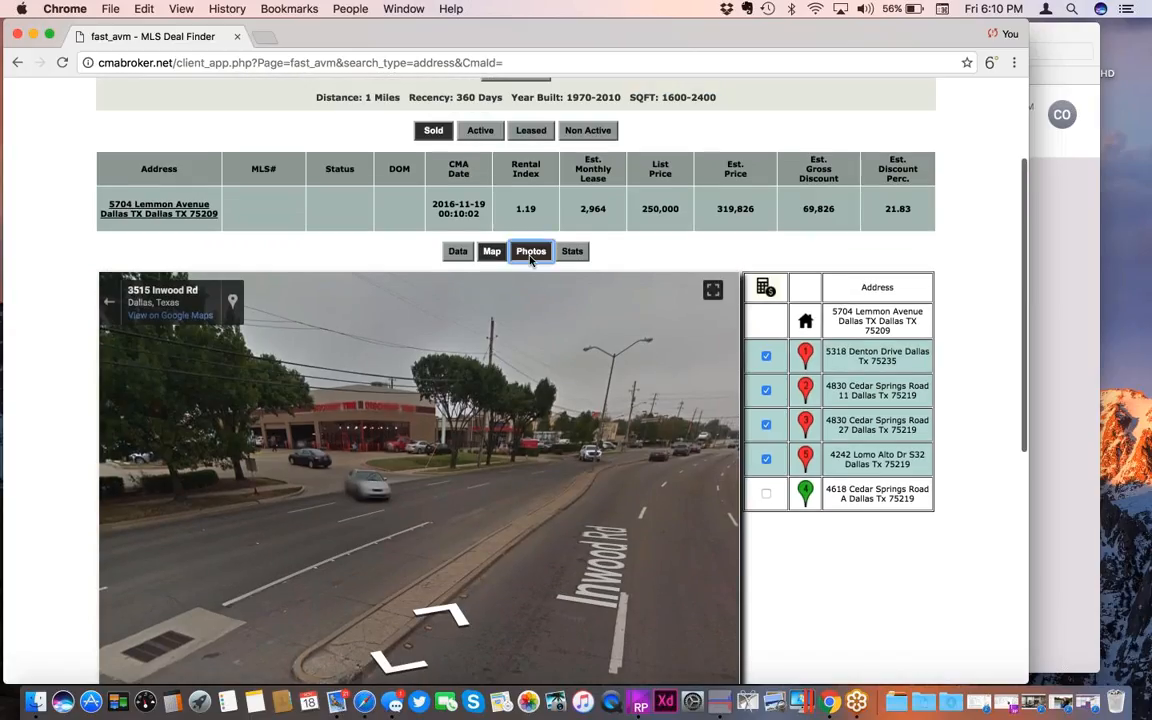
# - Show the comparables' listing photos, noting the 69,826 gross discount, and scroll the photo grid sideways
pyautogui.click(531, 253)
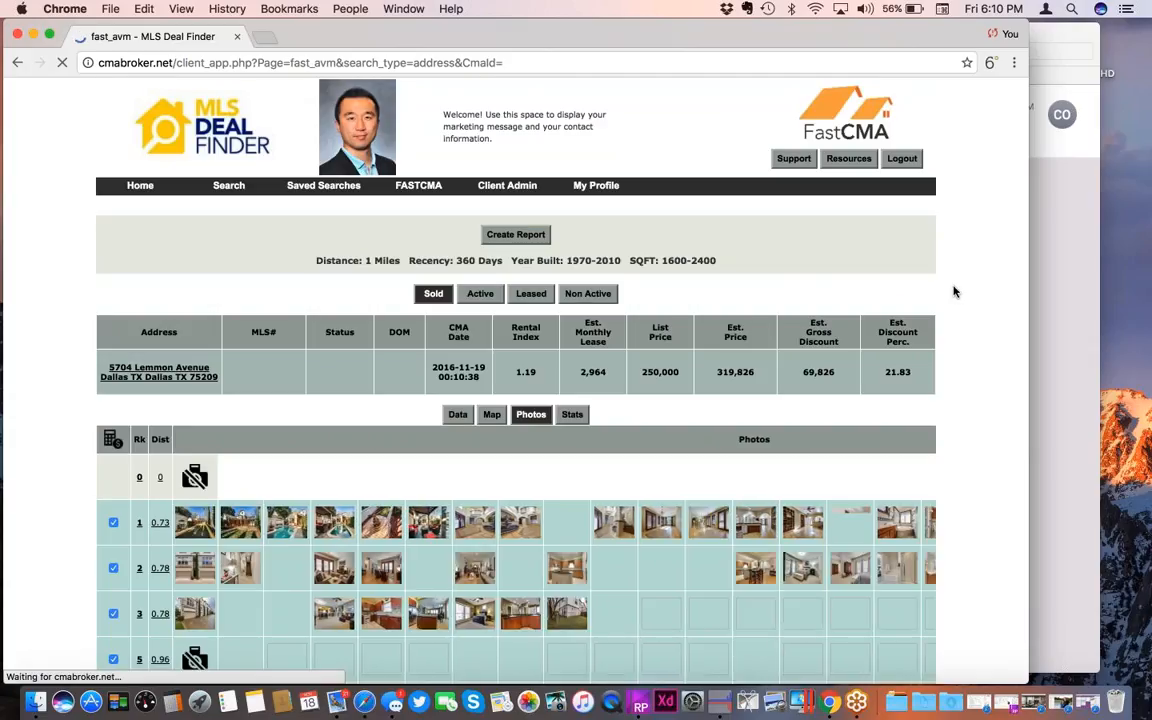
pyautogui.scroll(-5, 956, 463)
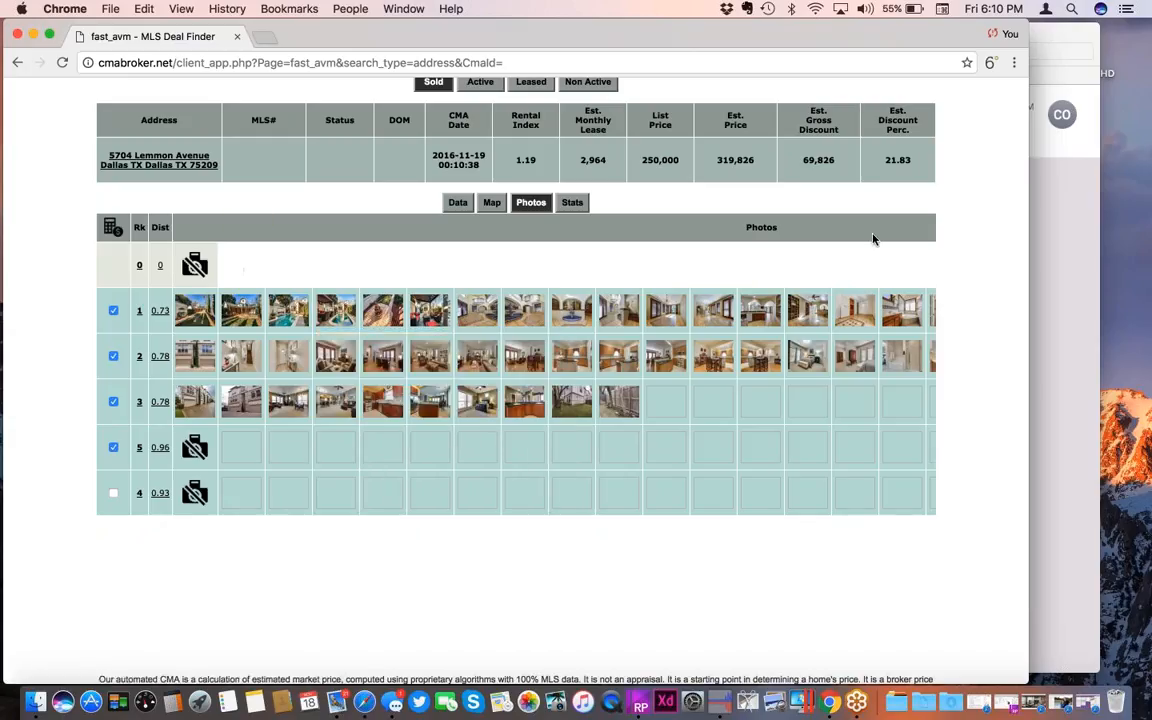
pyautogui.moveTo(799, 160); pyautogui.dragTo(865, 158)
pyautogui.hscroll(10, 677, 272)
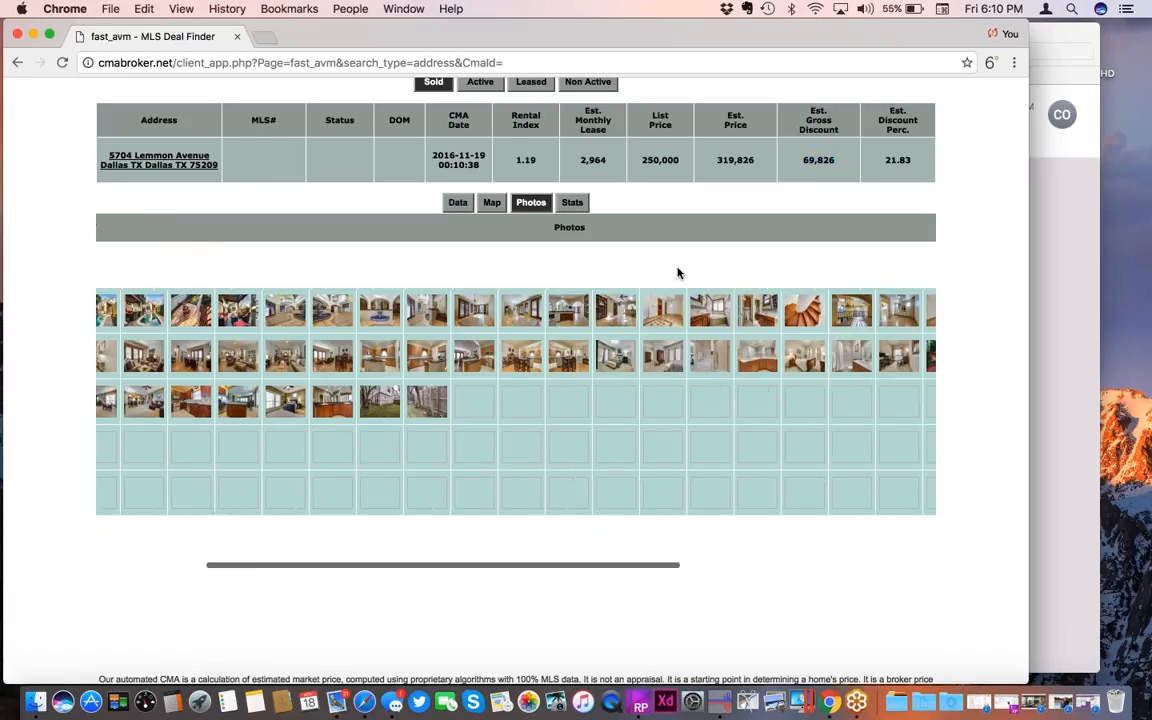
pyautogui.hscroll(2, 679, 273)
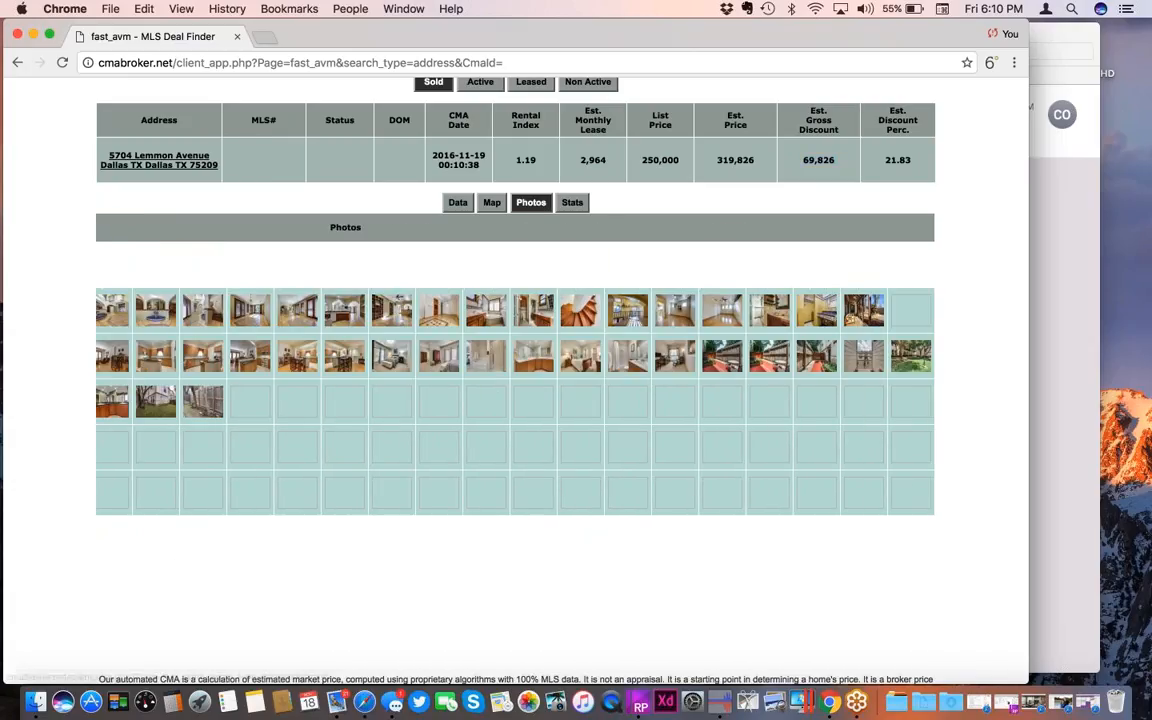
pyautogui.moveTo(534, 311)
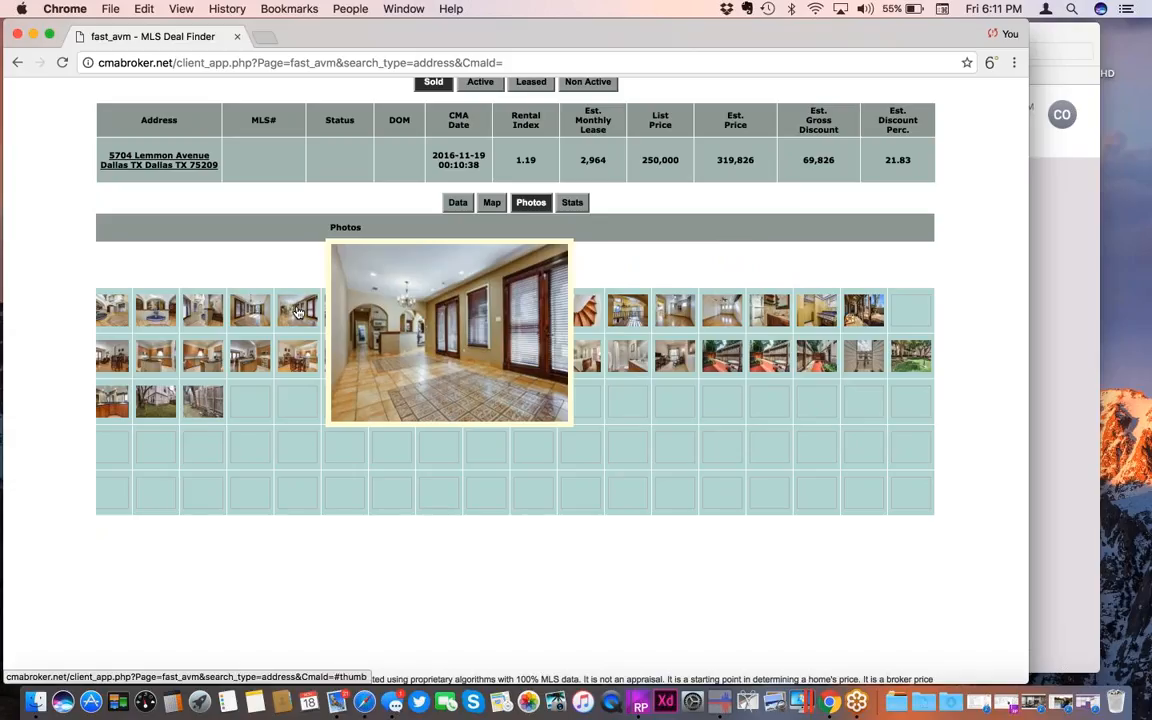
pyautogui.click(572, 205)
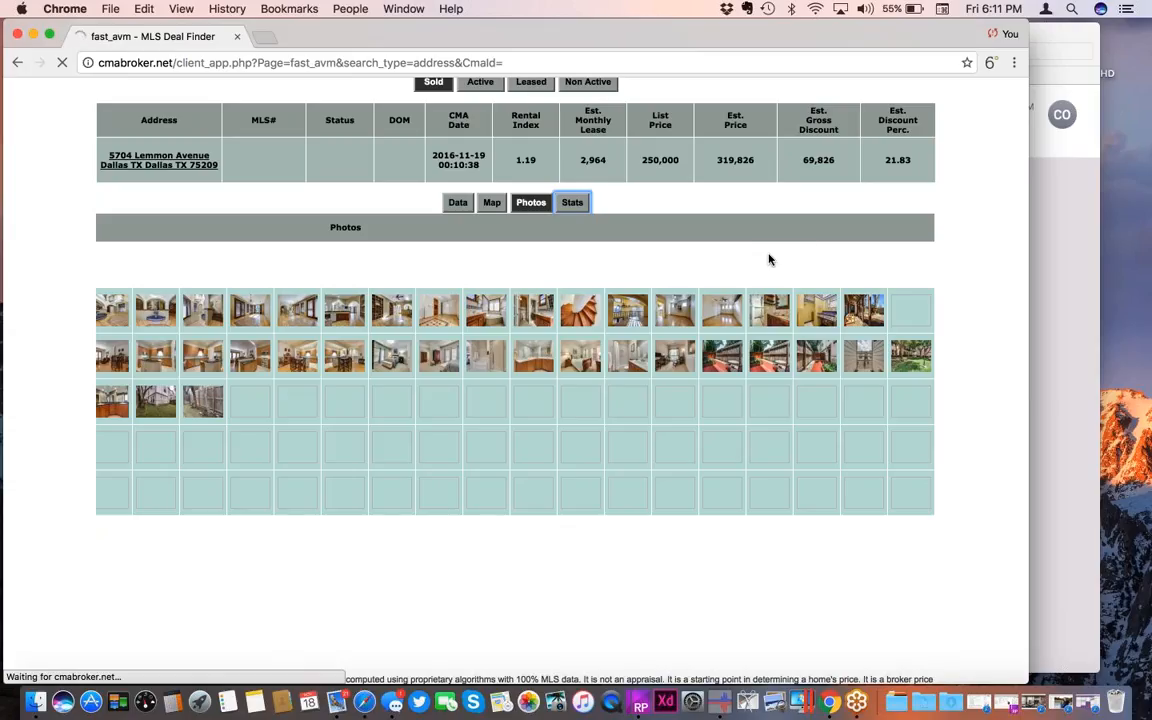
# - Review the Stats table: median sold price 328,000, average 323,600, range 235,000–395,000
pyautogui.scroll(-3, 822, 246)
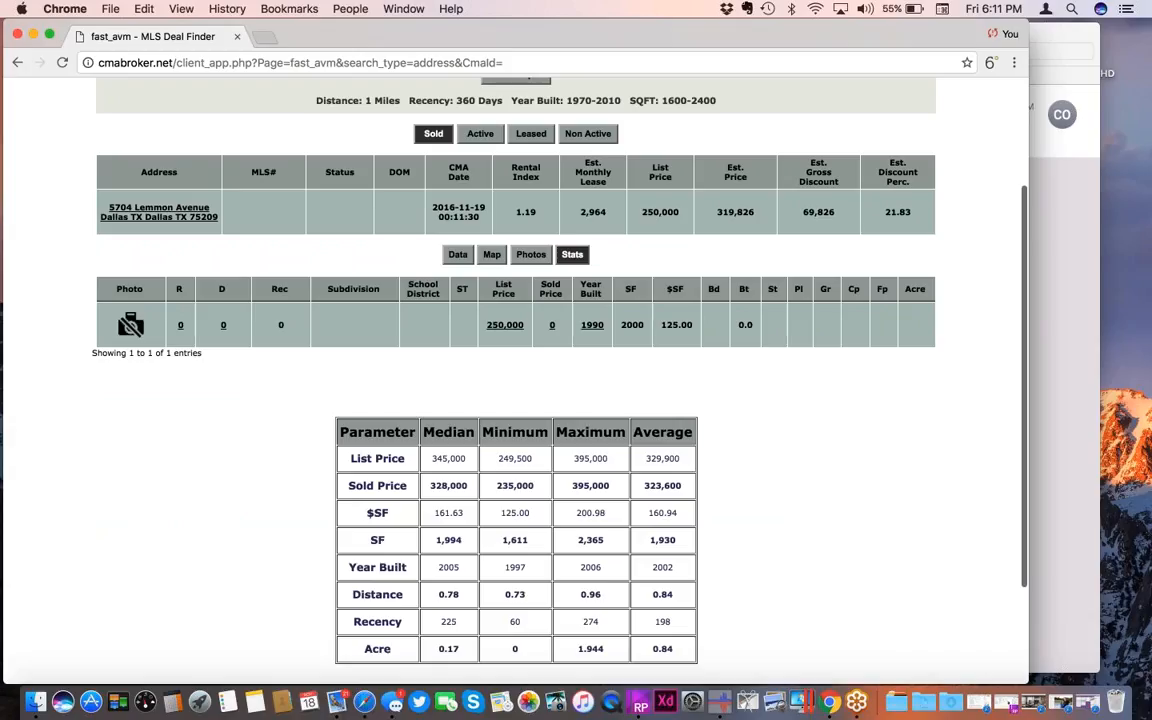
pyautogui.scroll(-2, 786, 431)
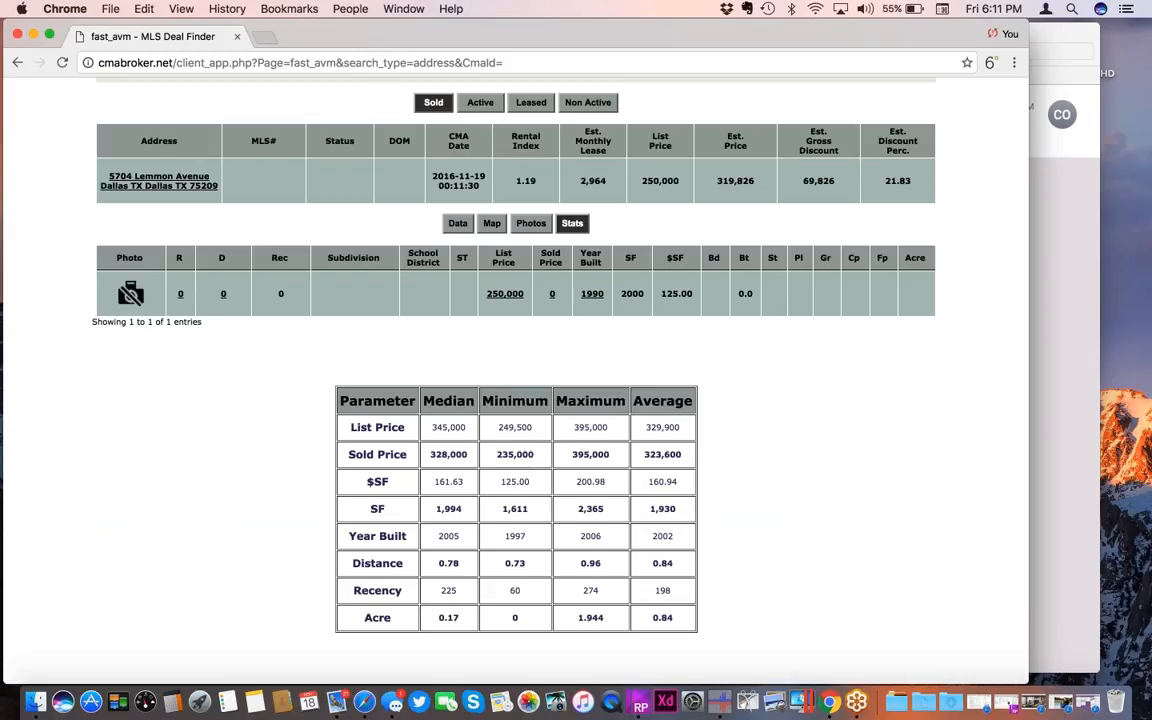
pyautogui.scroll(3, 650, 380)
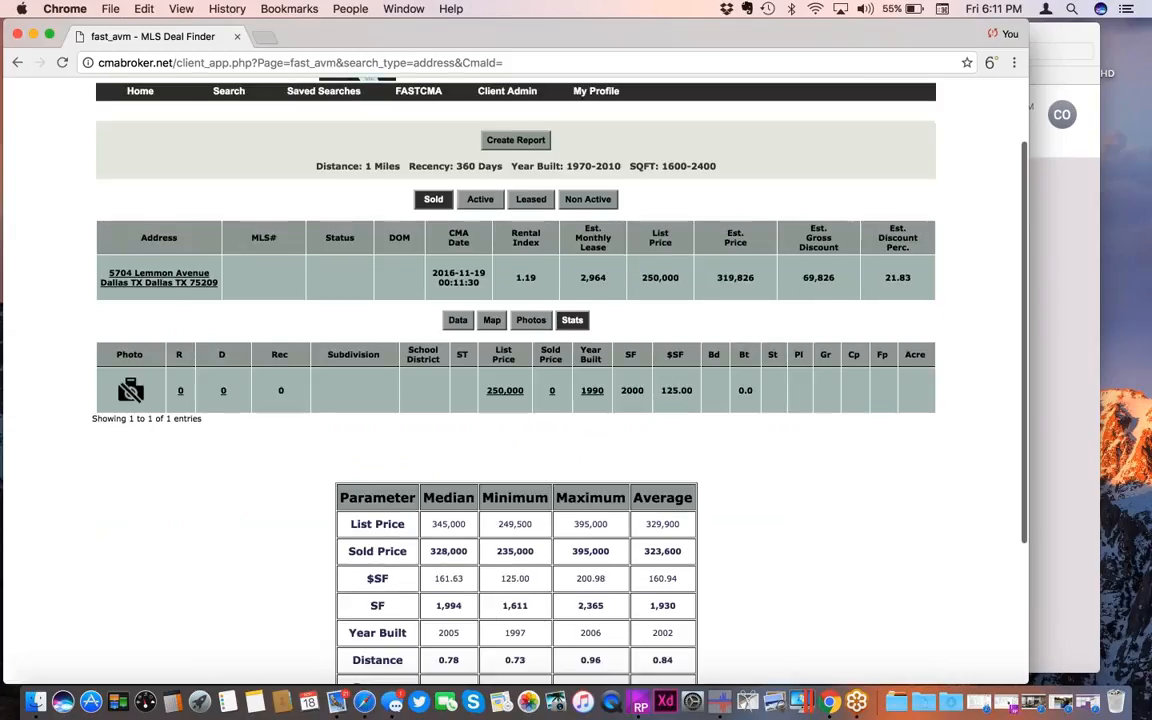